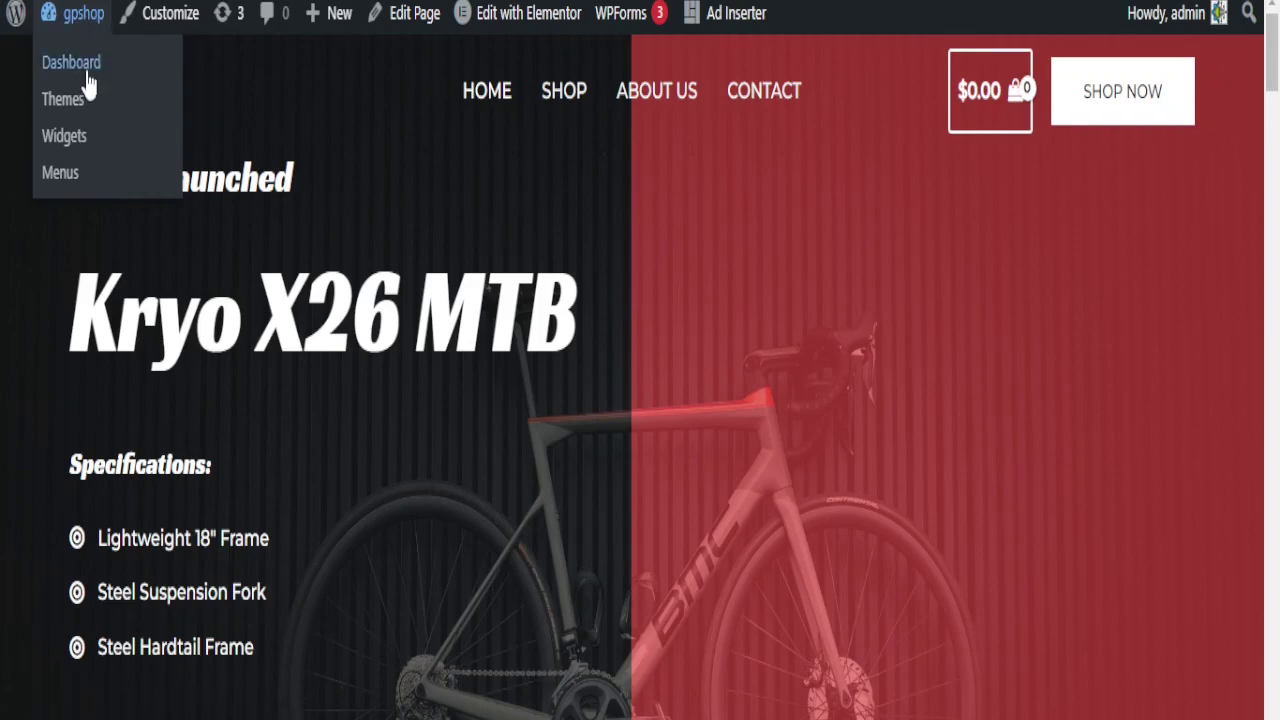
Go to the admin dashboard and open the installed plugins list
click(87, 74)
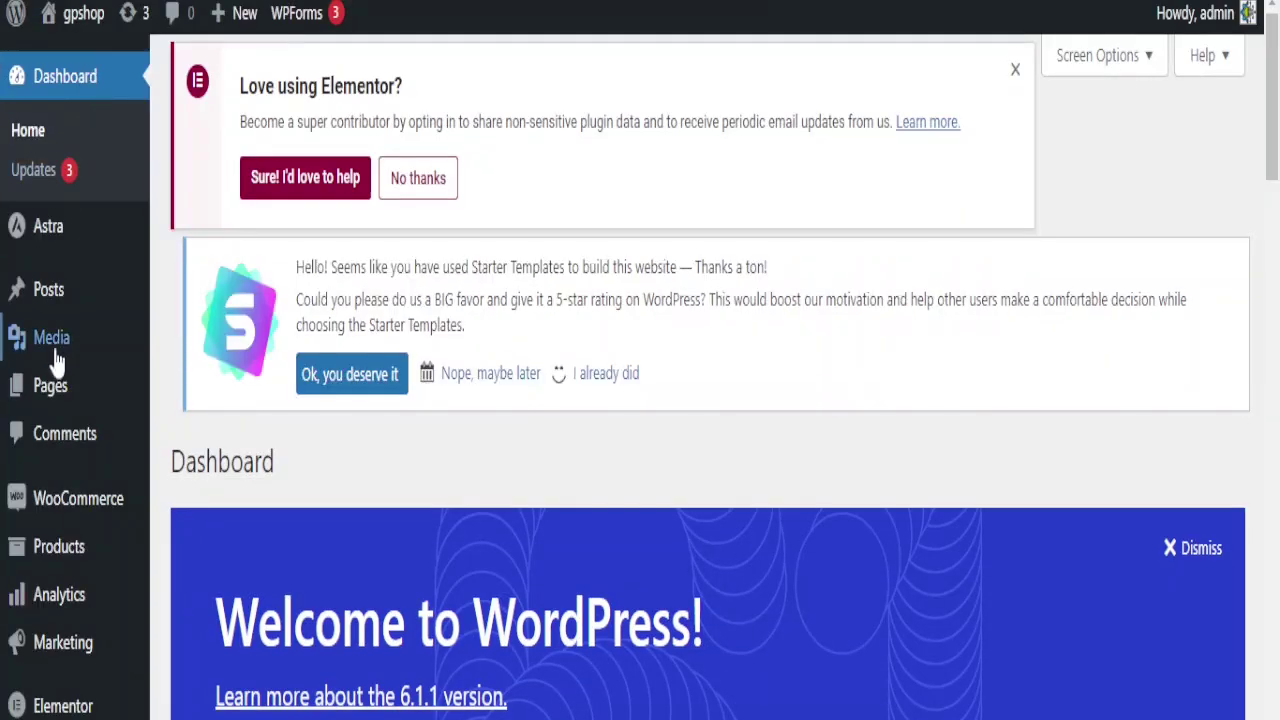
scroll(51, 357, down, 4)
scroll(47, 435, up, 2)
scroll(45, 435, down, 3)
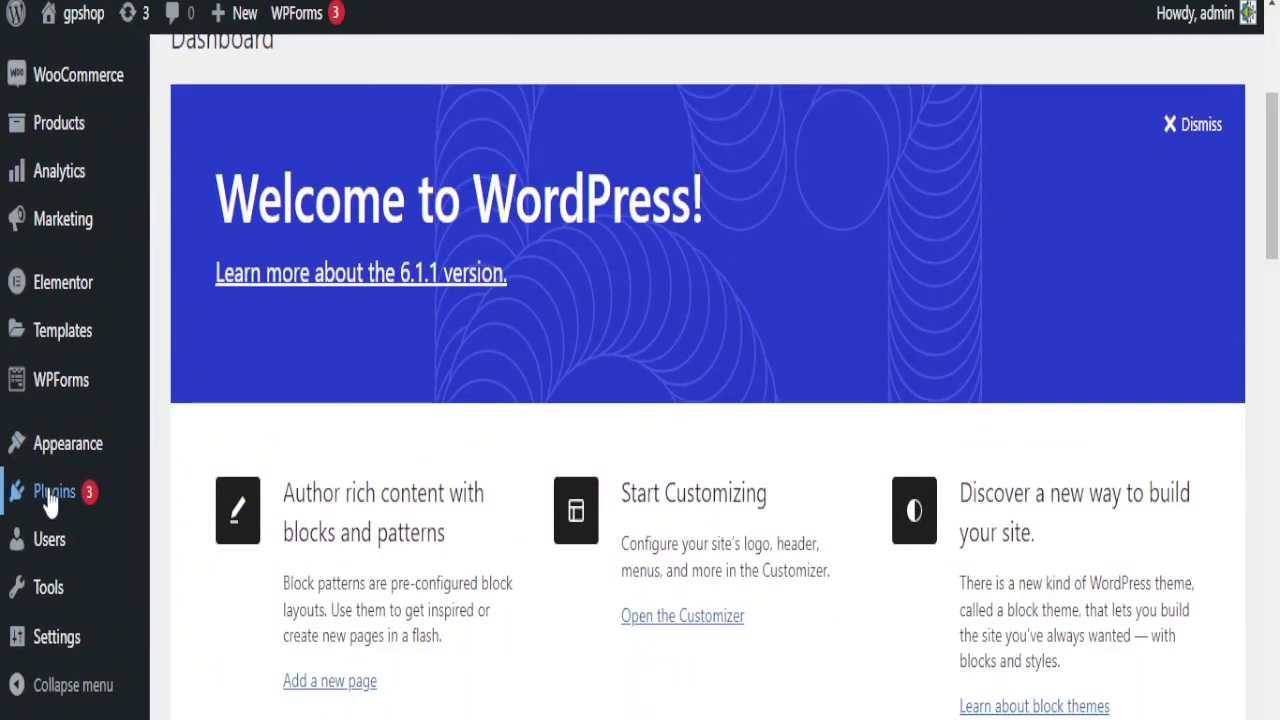
click(50, 495)
scroll(50, 500, up, 2)
scroll(370, 390, down, 3)
scroll(370, 400, down, 3)
scroll(371, 480, up, 8)
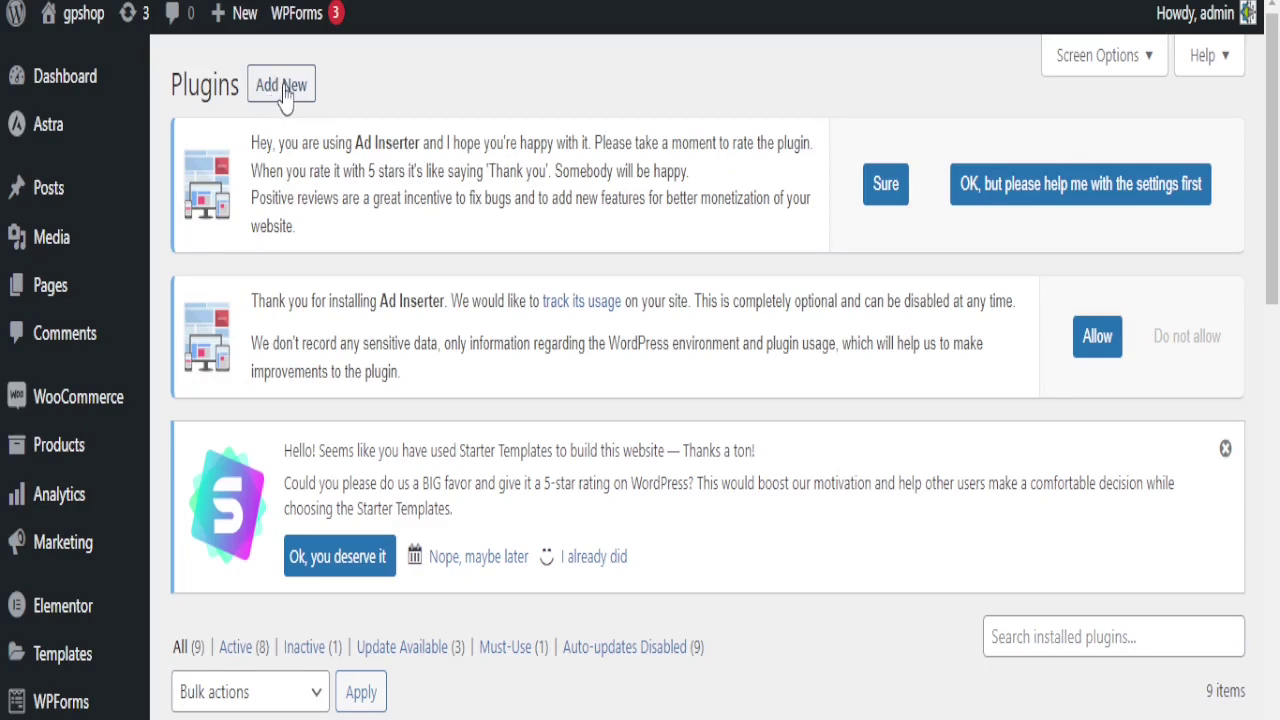
Open the Add Plugins page and browse the featured plugins like Classic Editor and Akismet
click(283, 92)
scroll(557, 457, down, 2)
scroll(548, 472, up, 2)
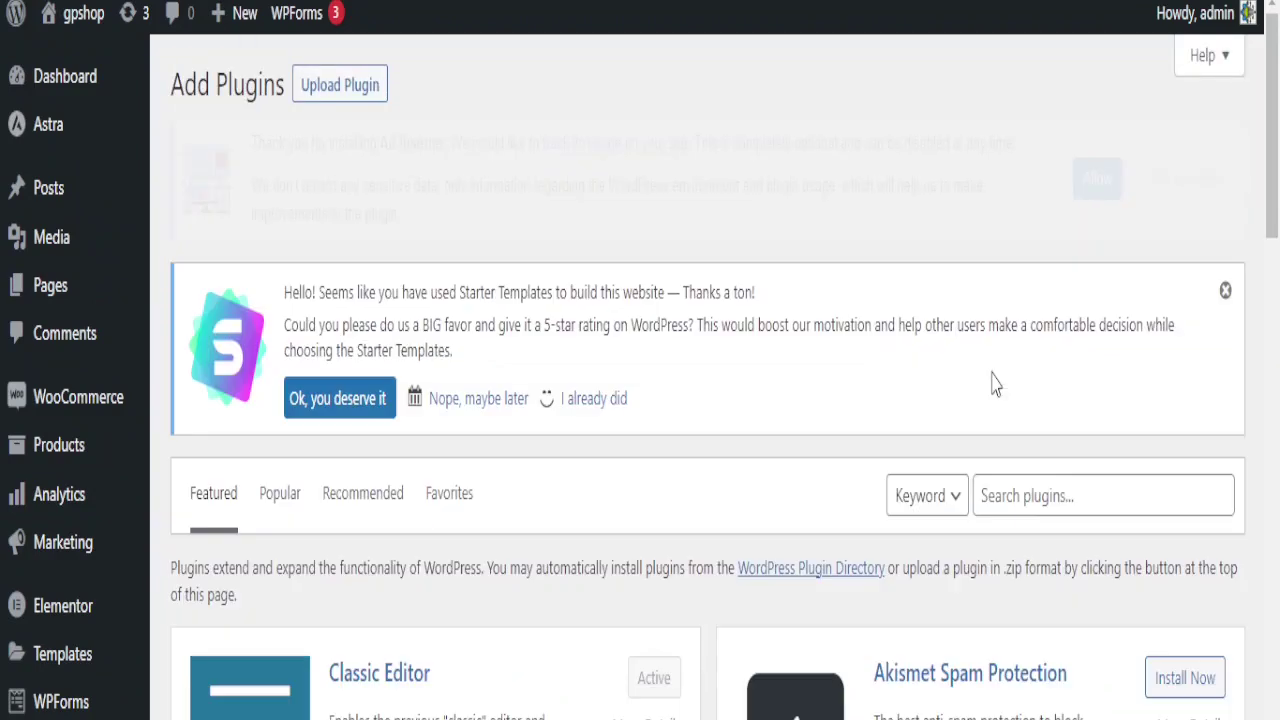
scroll(1015, 466, down, 1)
scroll(1015, 470, down, 3)
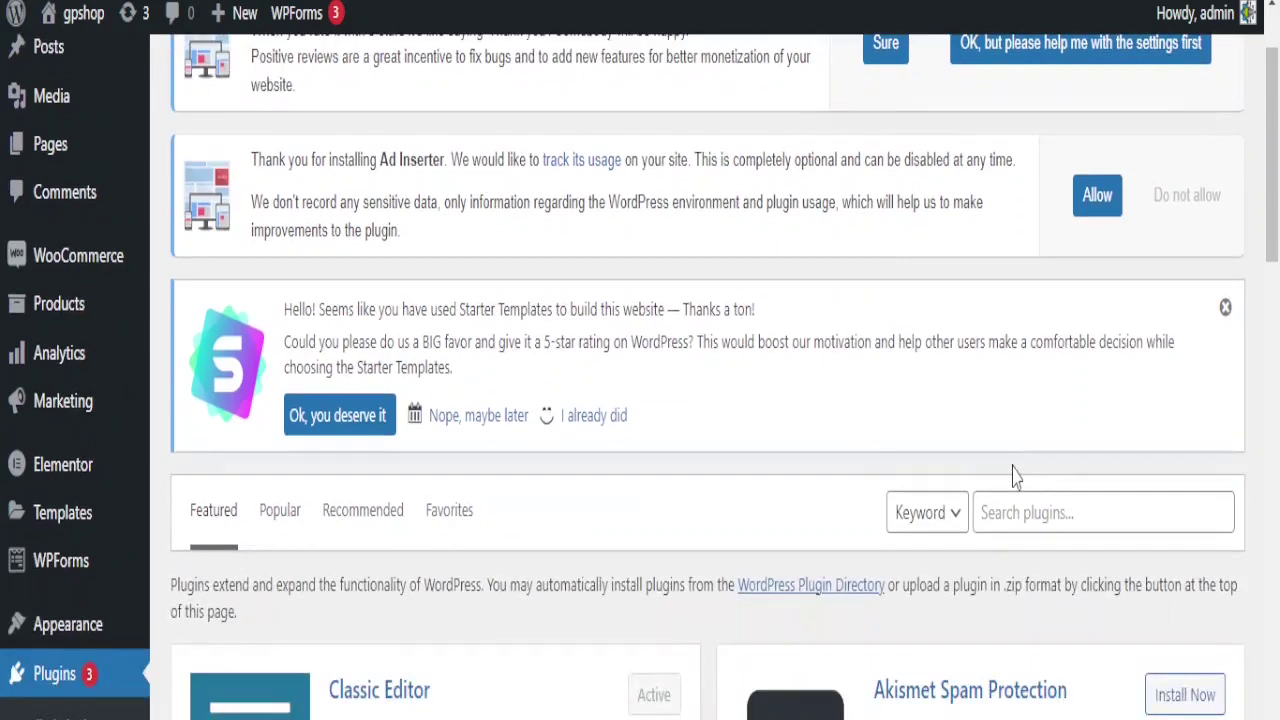
scroll(743, 455, down, 3)
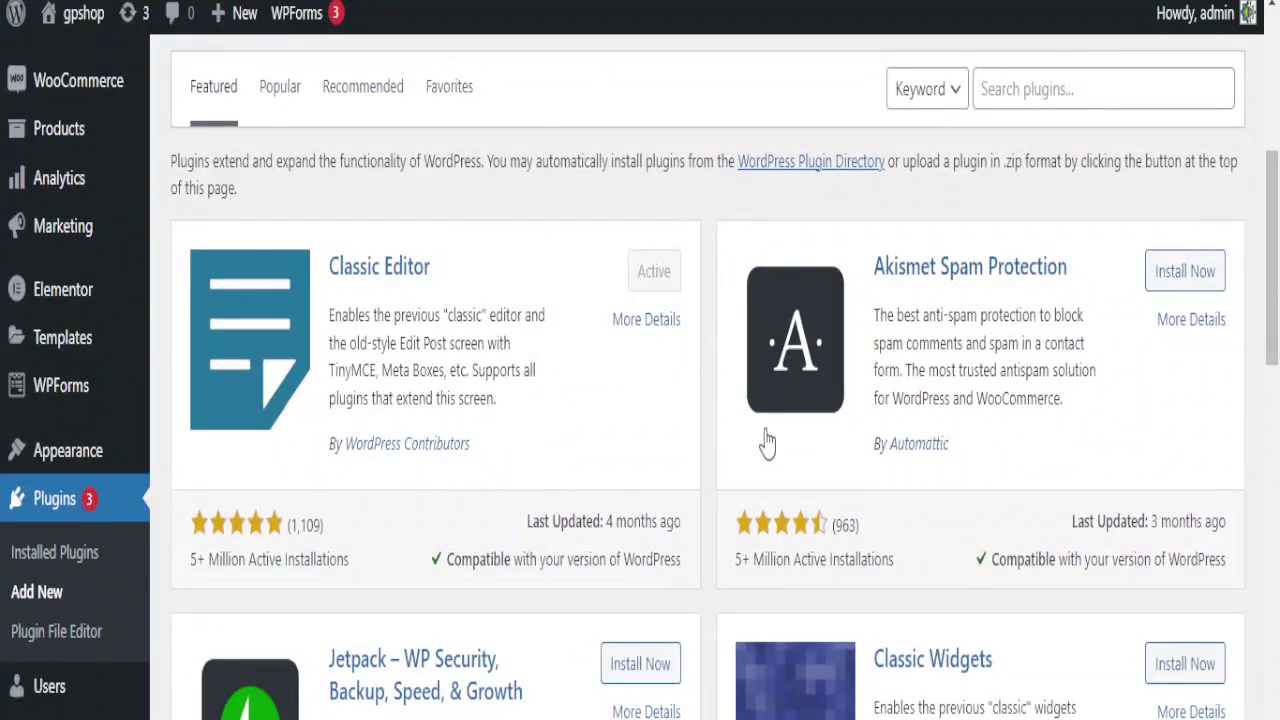
scroll(995, 445, up, 4)
Search the plugin directory for 'RANK MATH', then install and activate Rank Math SEO
click(1003, 514)
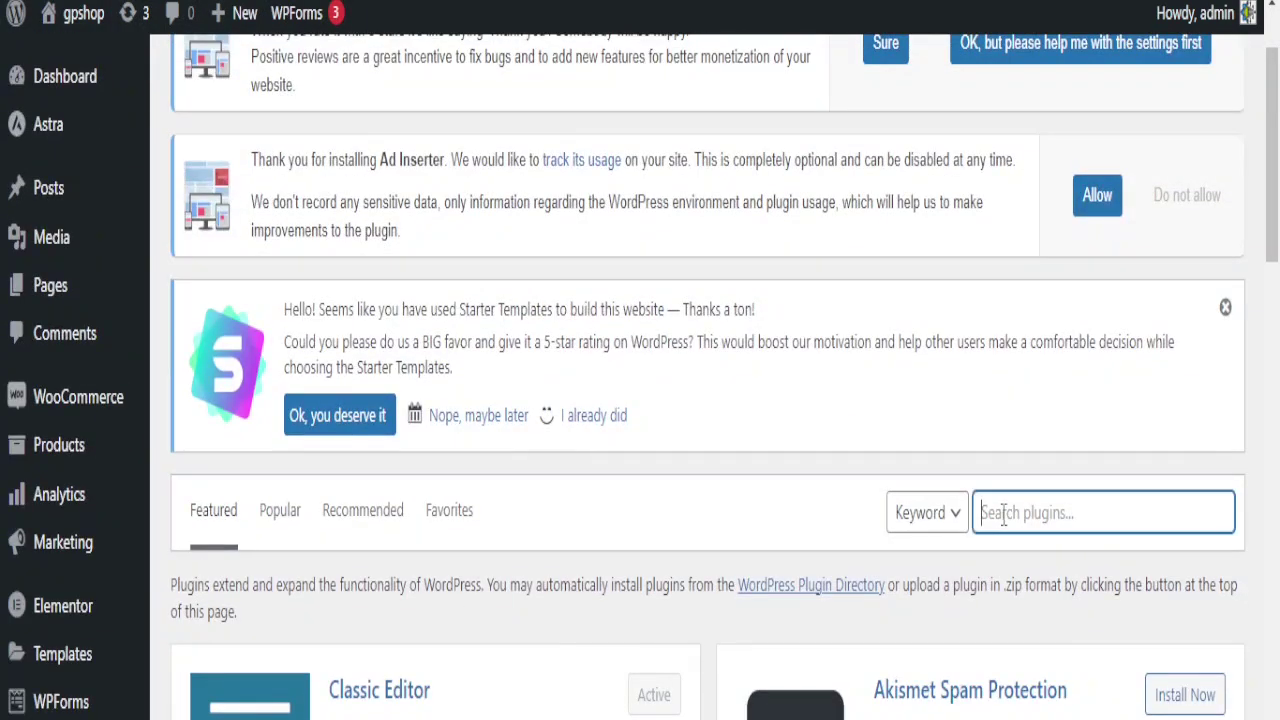
text(RANK MATH)
scroll(609, 543, down, 1)
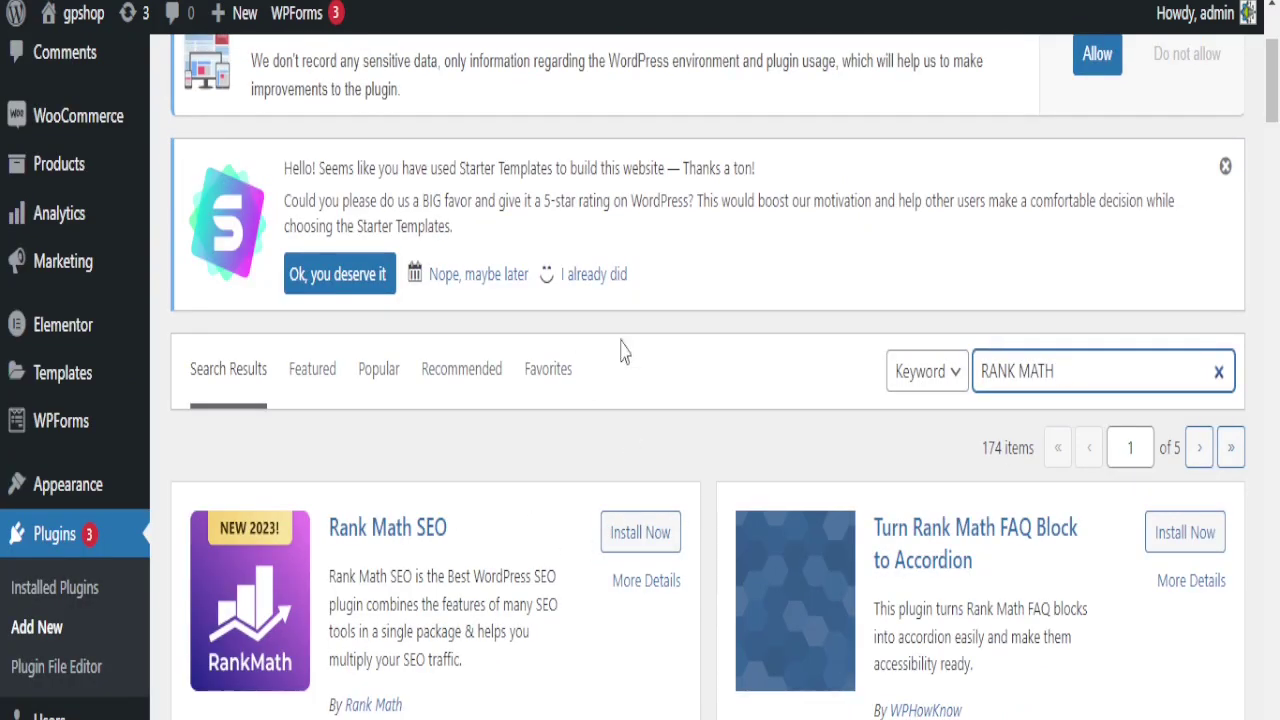
click(640, 533)
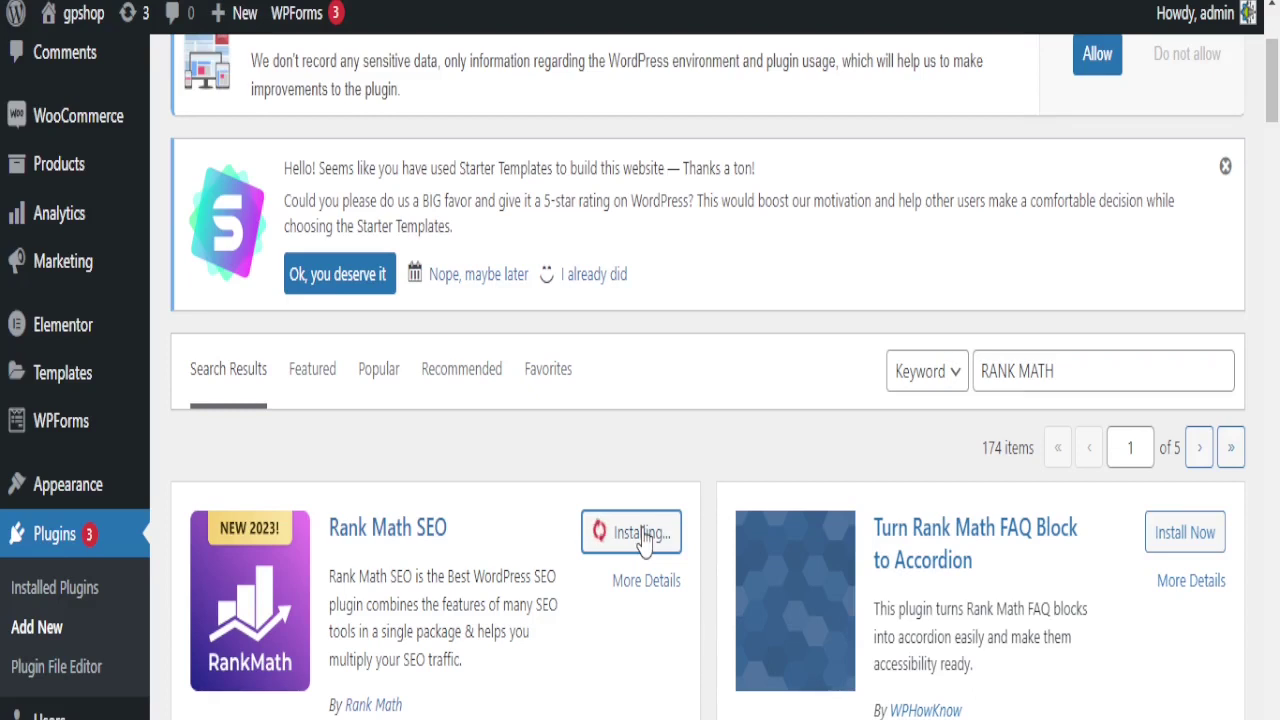
click(640, 535)
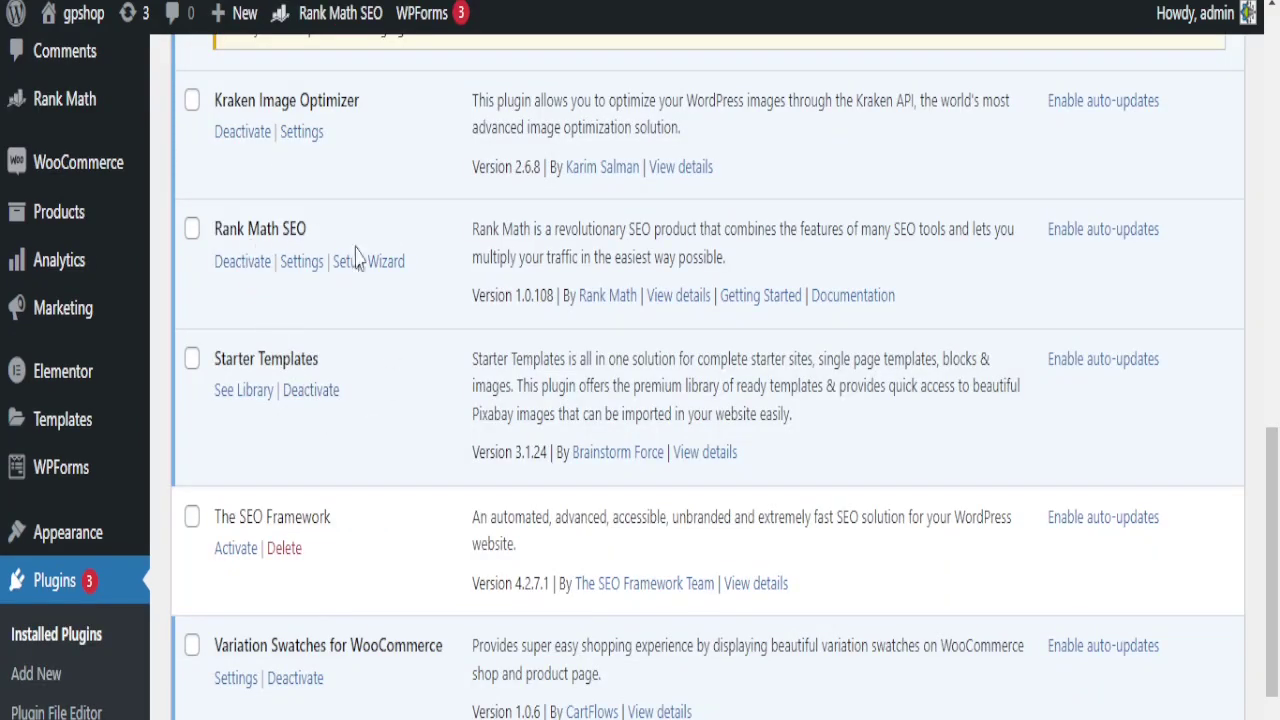
scroll(300, 325, up, 2)
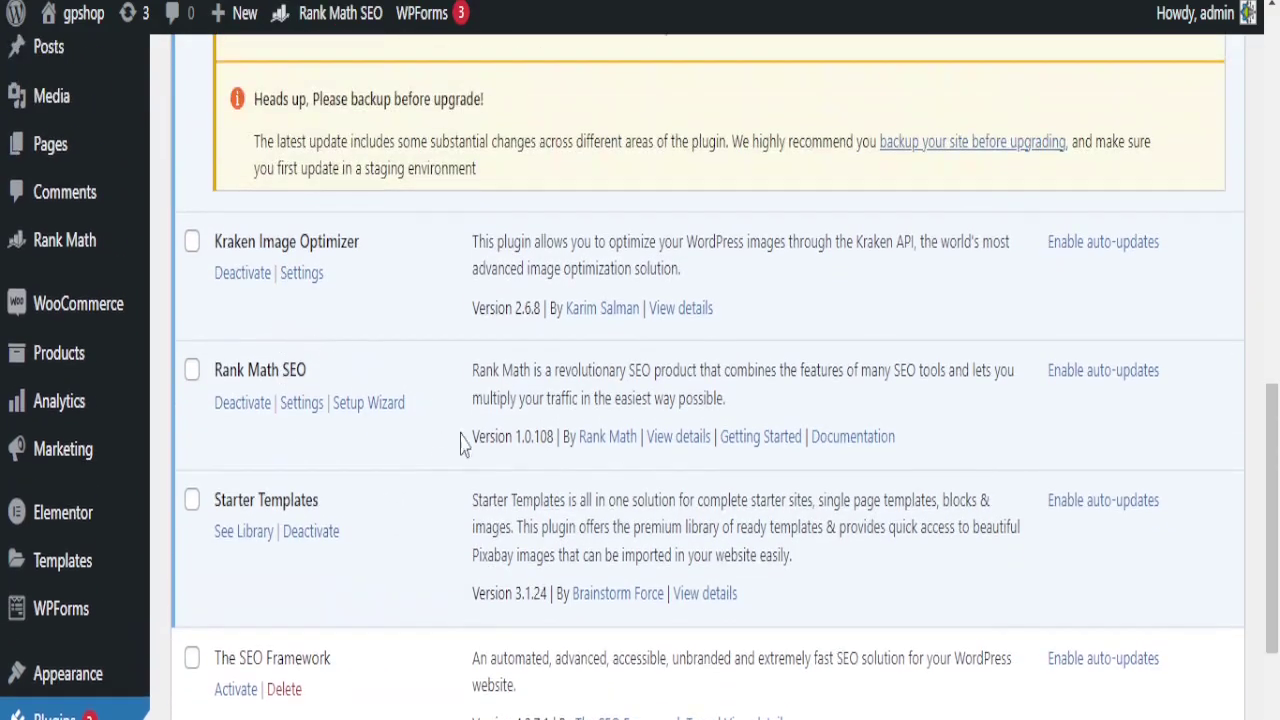
Launch the Rank Math setup wizard, keep Easy mode, and scroll down to Start Wizard
click(388, 414)
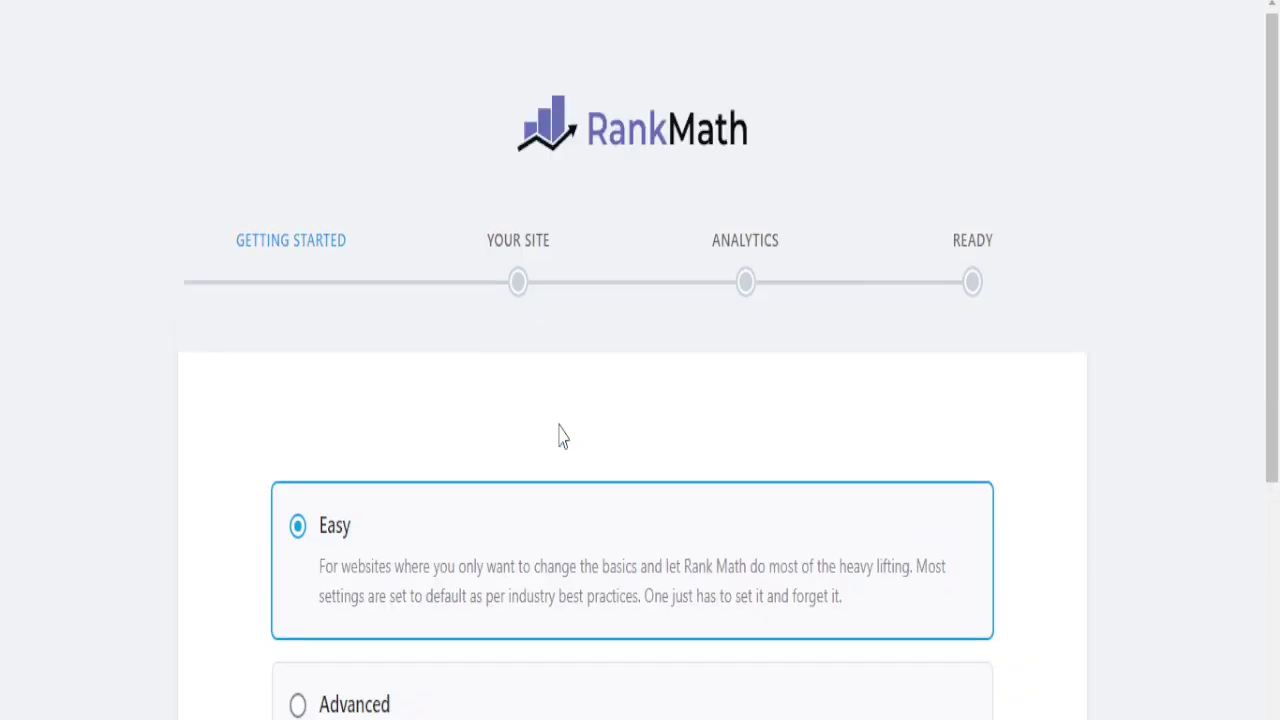
scroll(563, 425, down, 2)
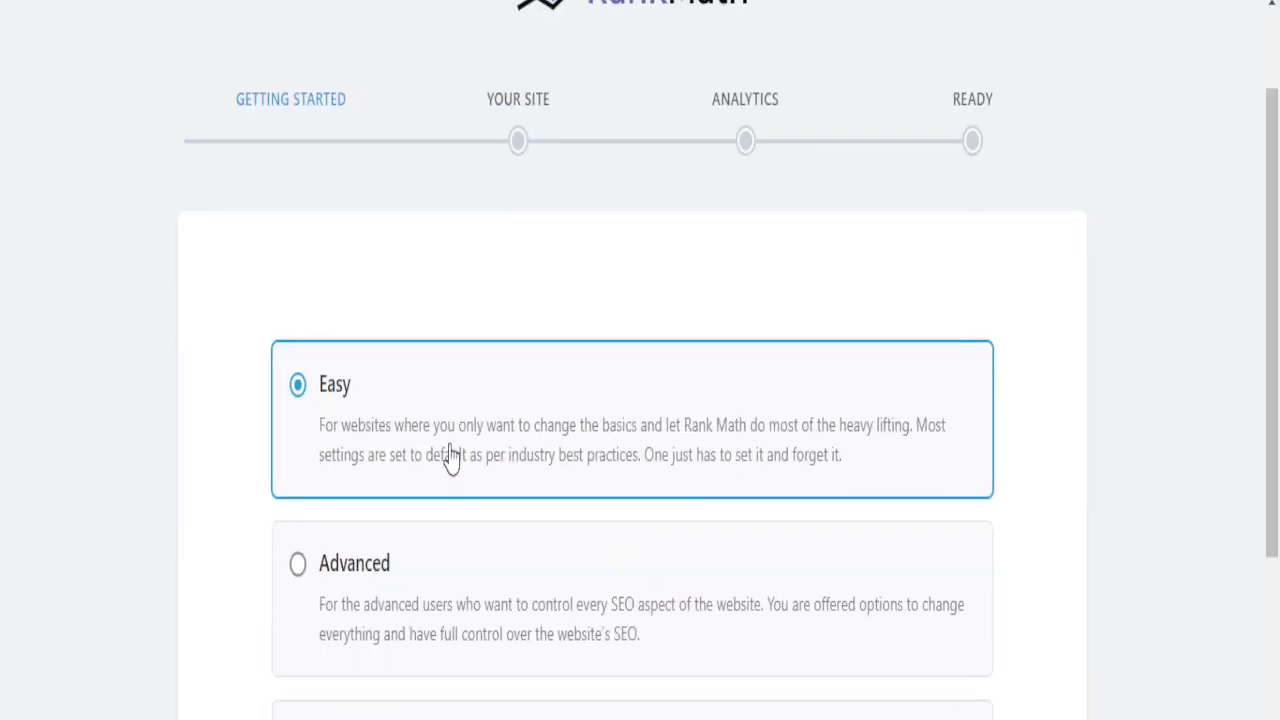
scroll(480, 452, down, 1)
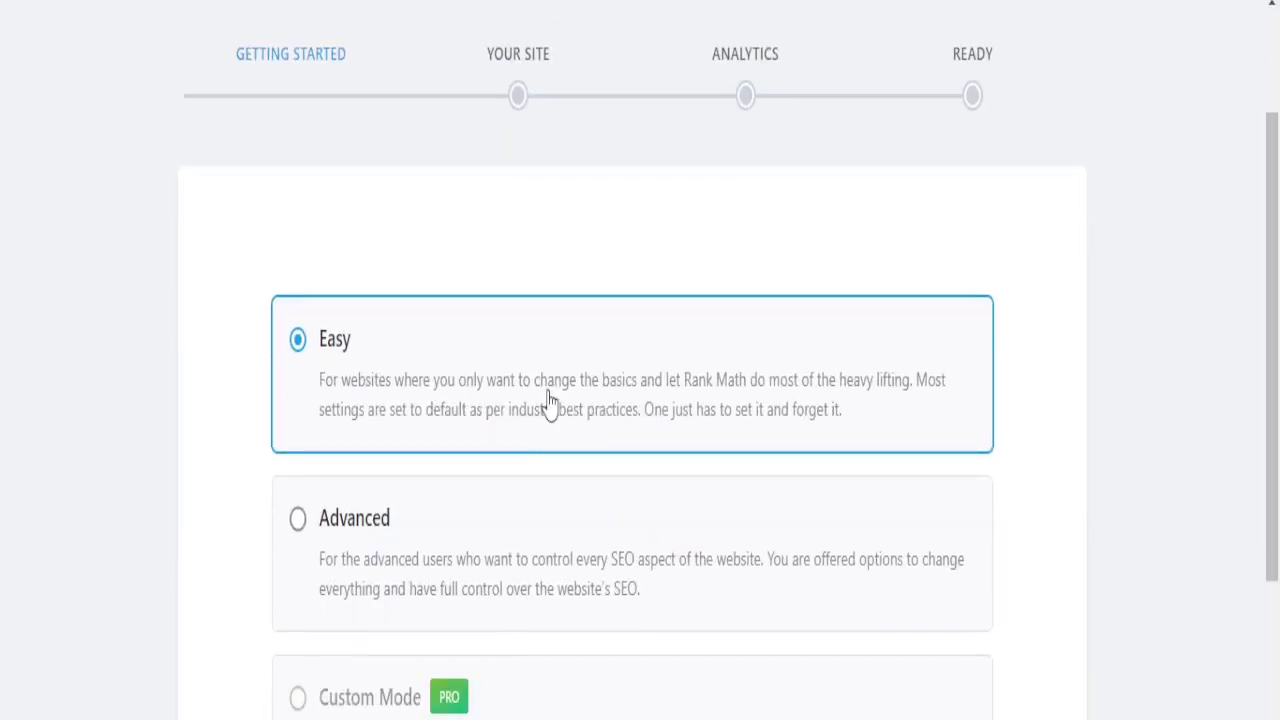
scroll(459, 388, down, 2)
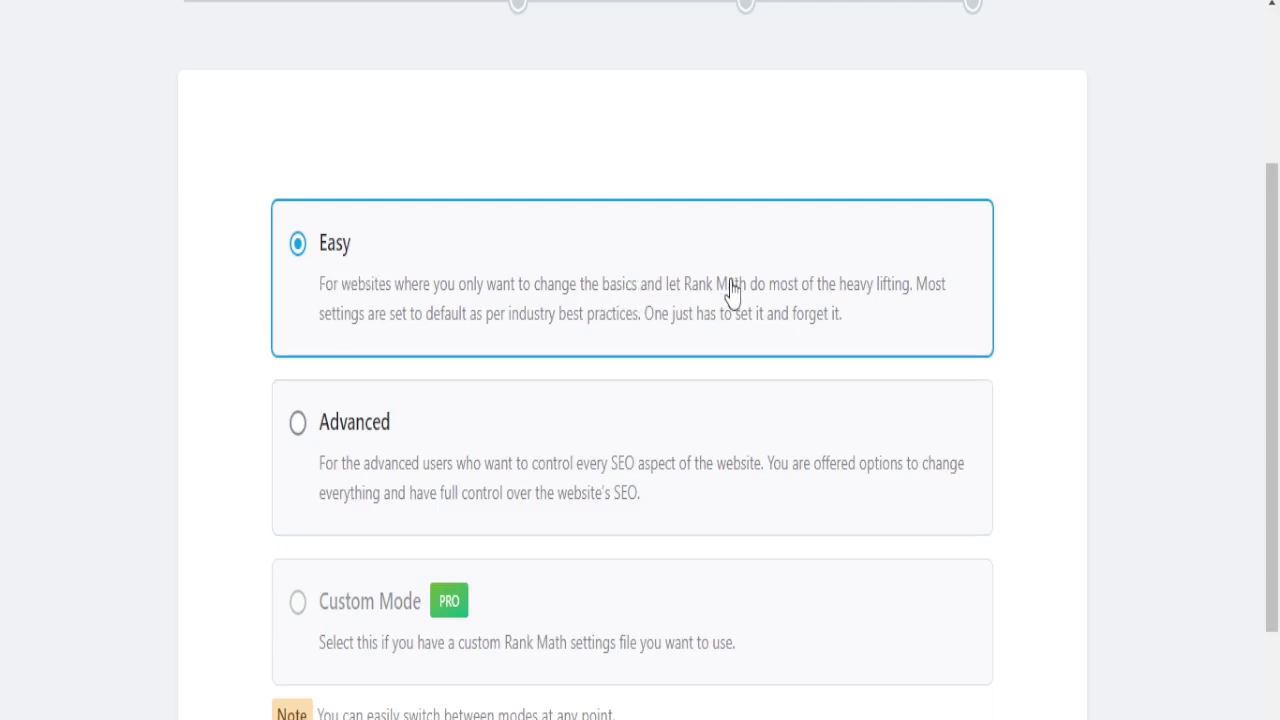
scroll(610, 440, down, 4)
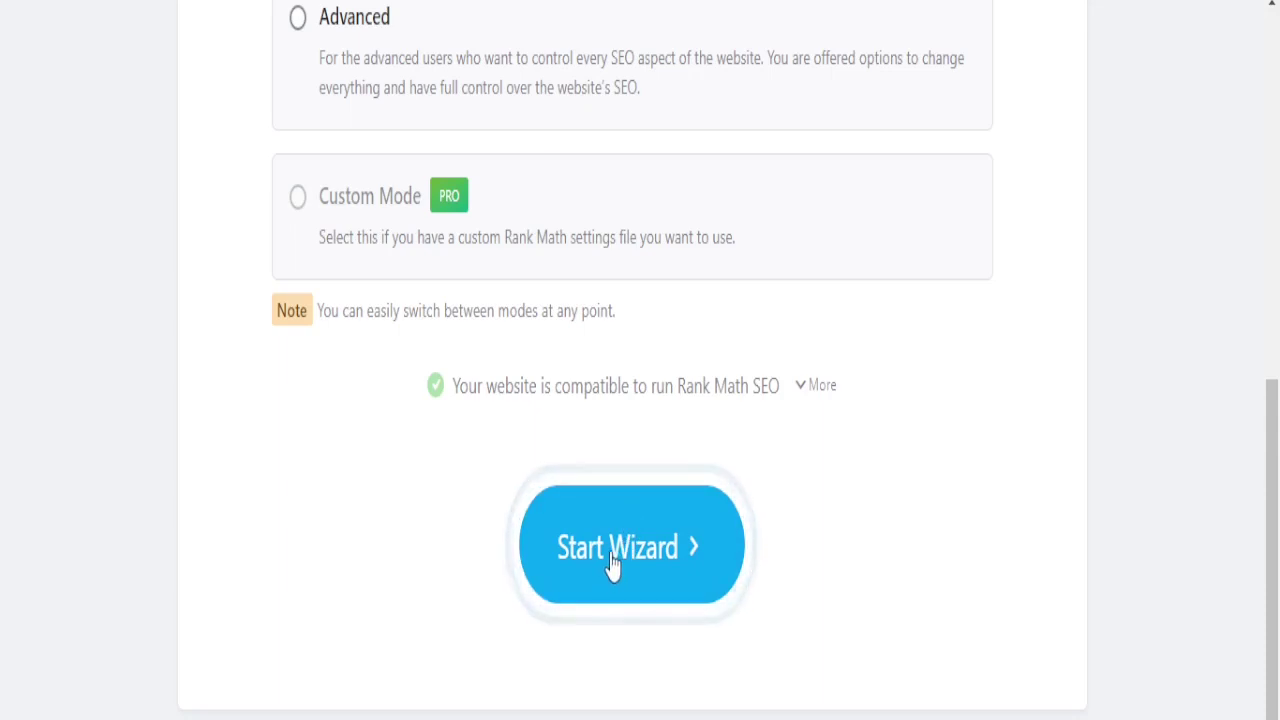
Start the Easy-mode wizard and move past the Connect Your Rank Math Account step
click(614, 552)
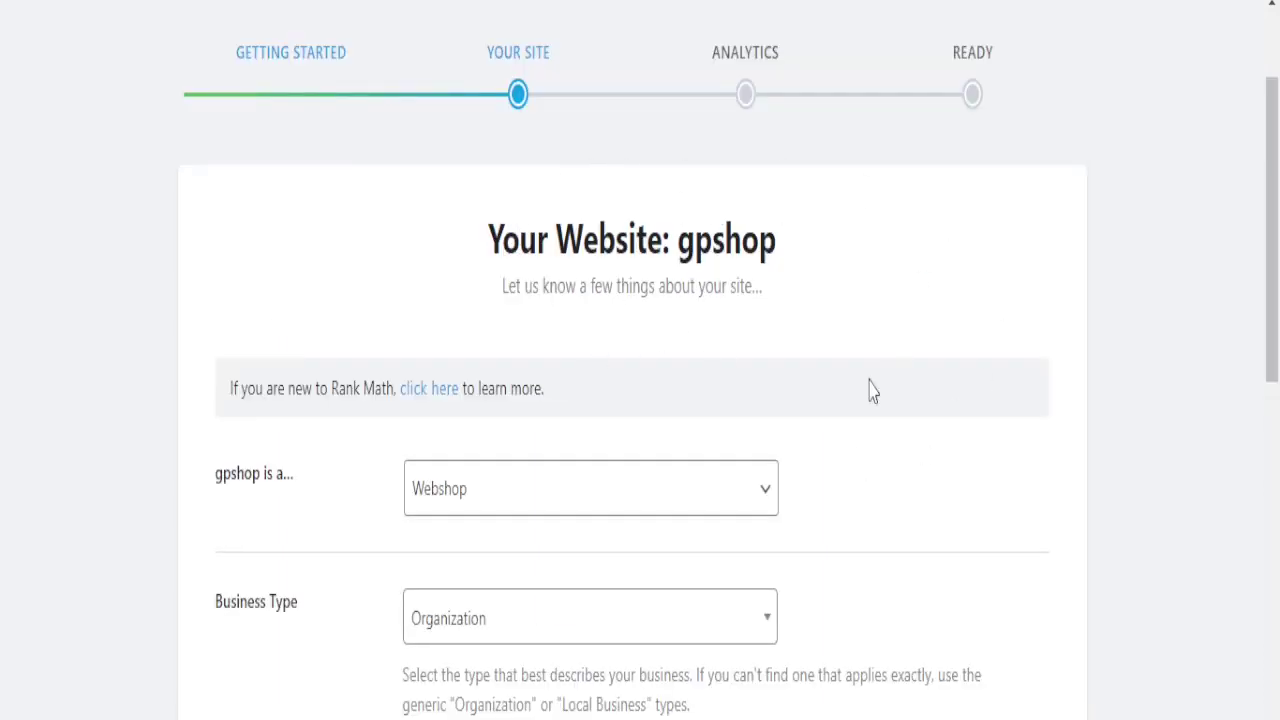
scroll(705, 505, down, 3)
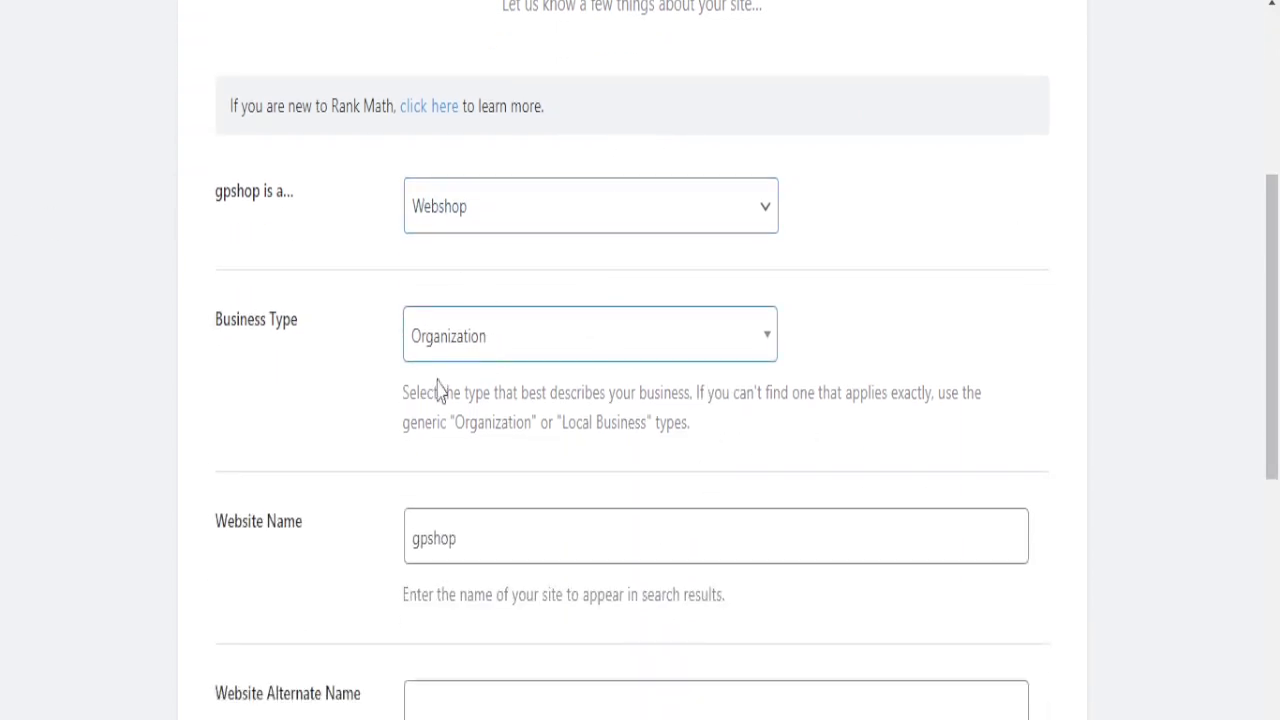
scroll(414, 523, down, 3)
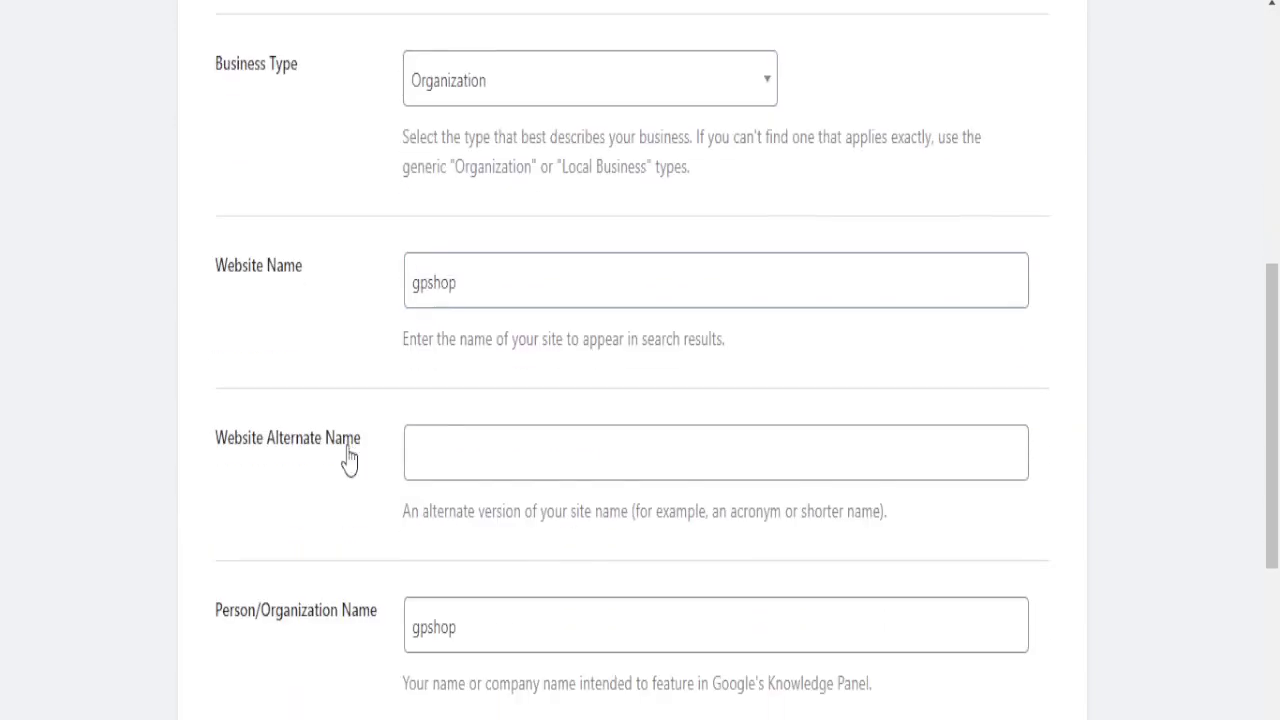
scroll(411, 460, down, 2)
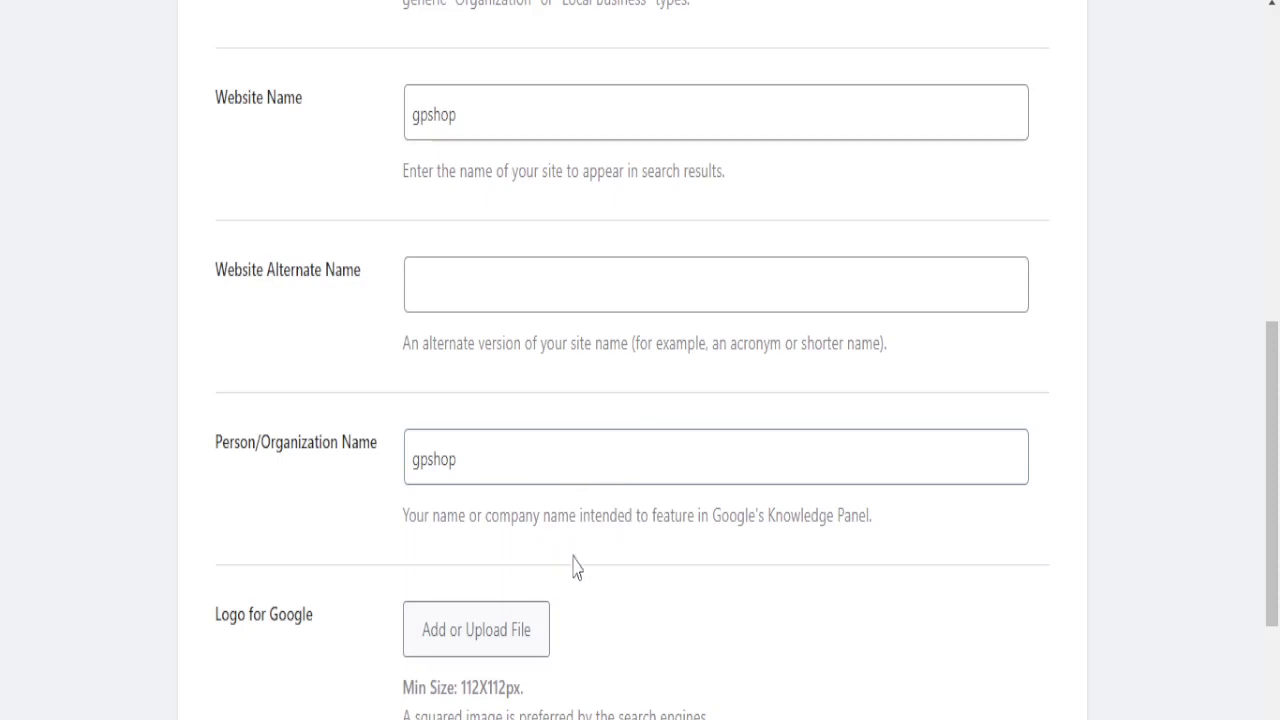
scroll(574, 566, down, 3)
scroll(534, 531, down, 3)
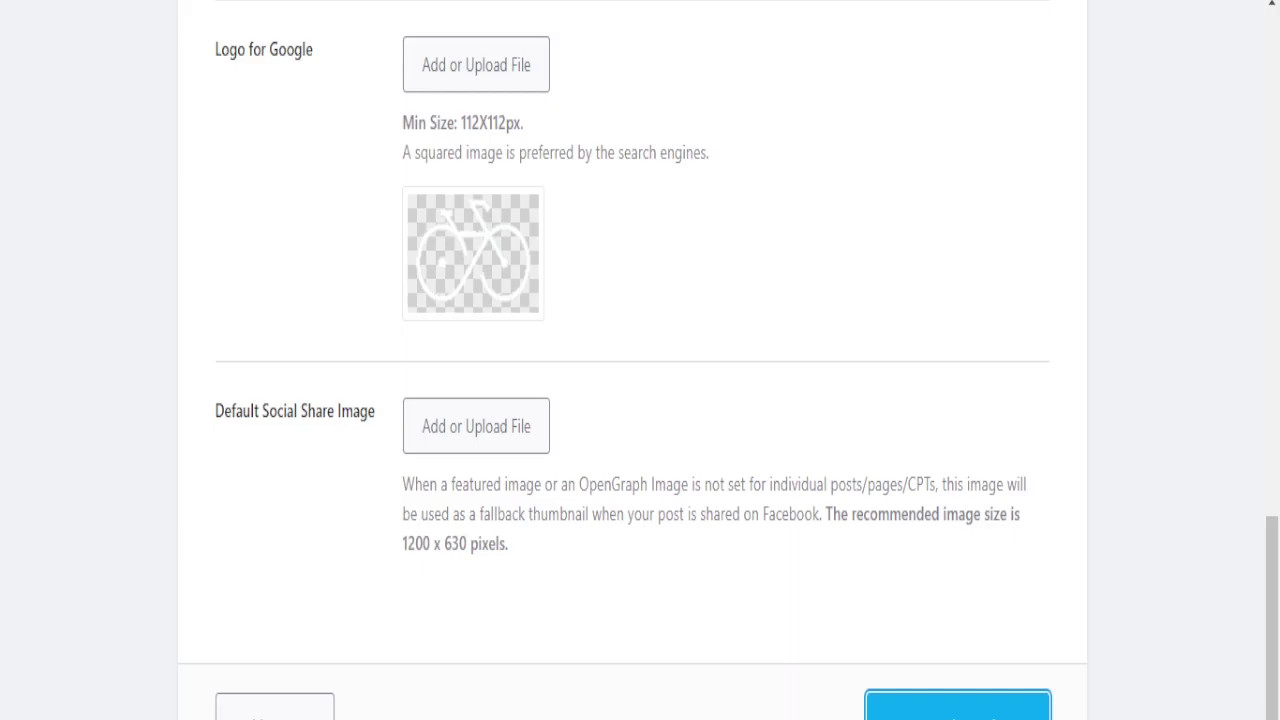
Save the site details and continue through the wizard to 'Your site is ready!'
click(957, 710)
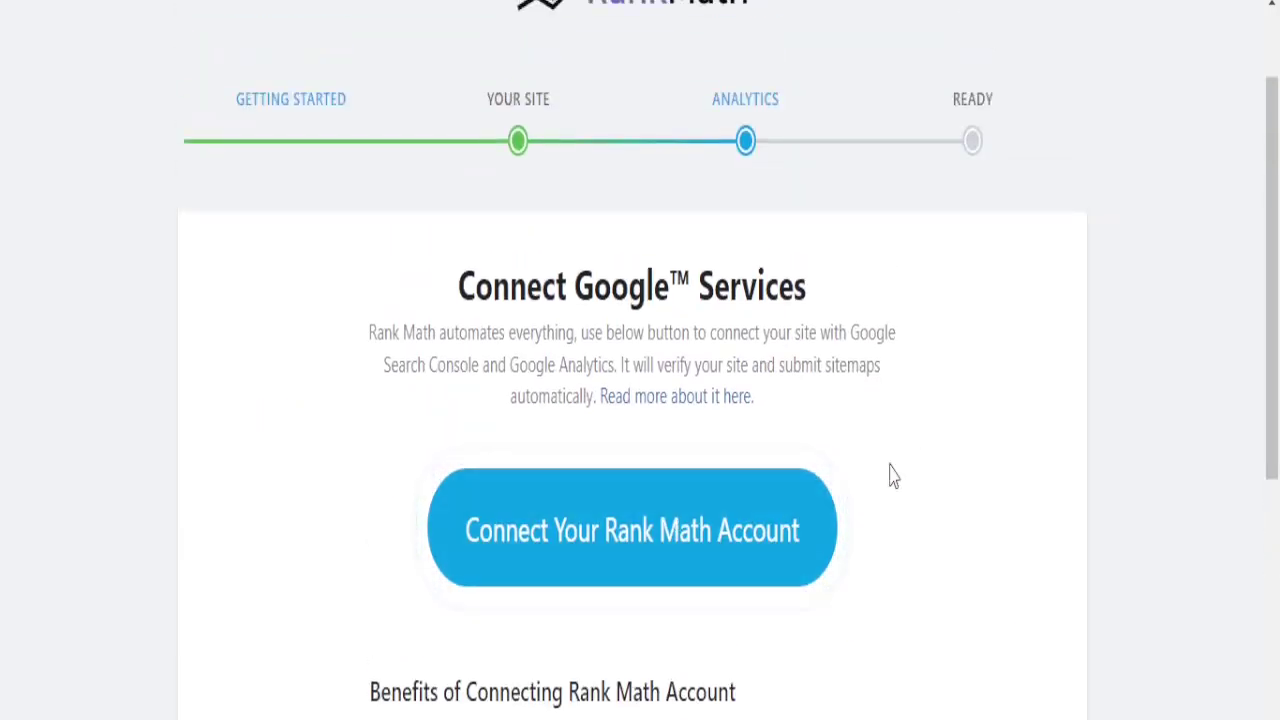
scroll(857, 534, down, 2)
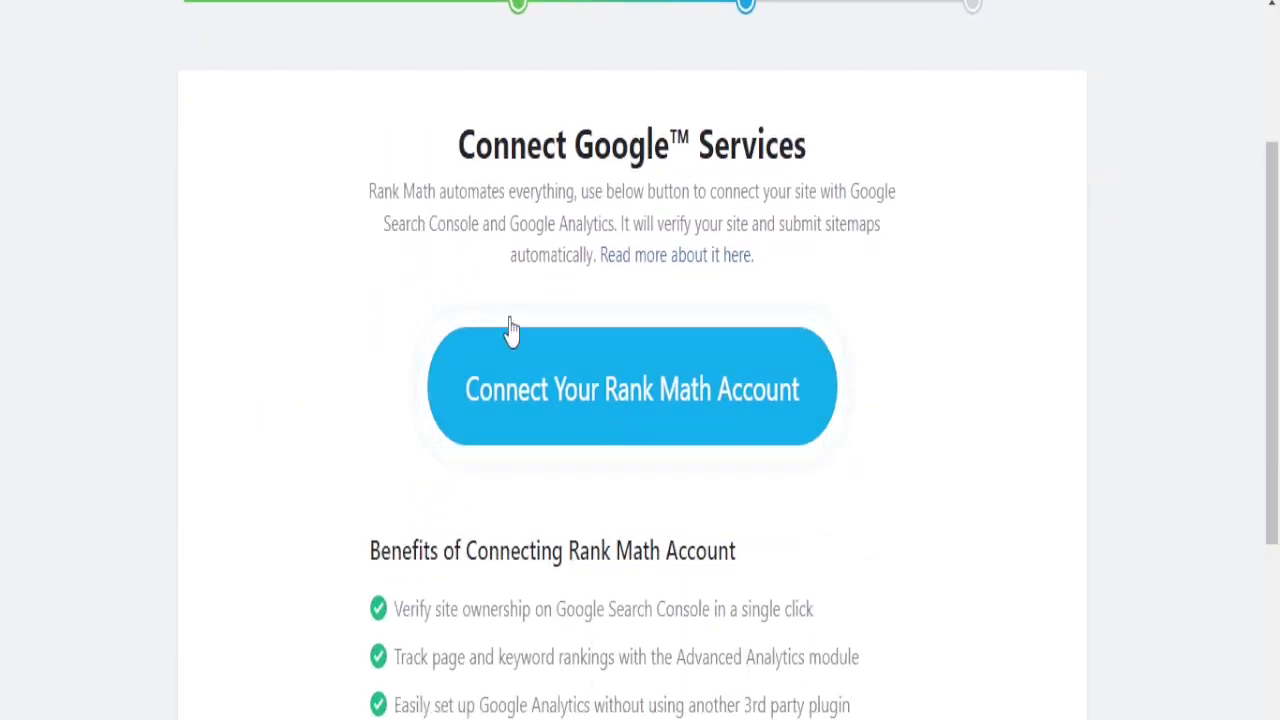
scroll(678, 295, down, 7)
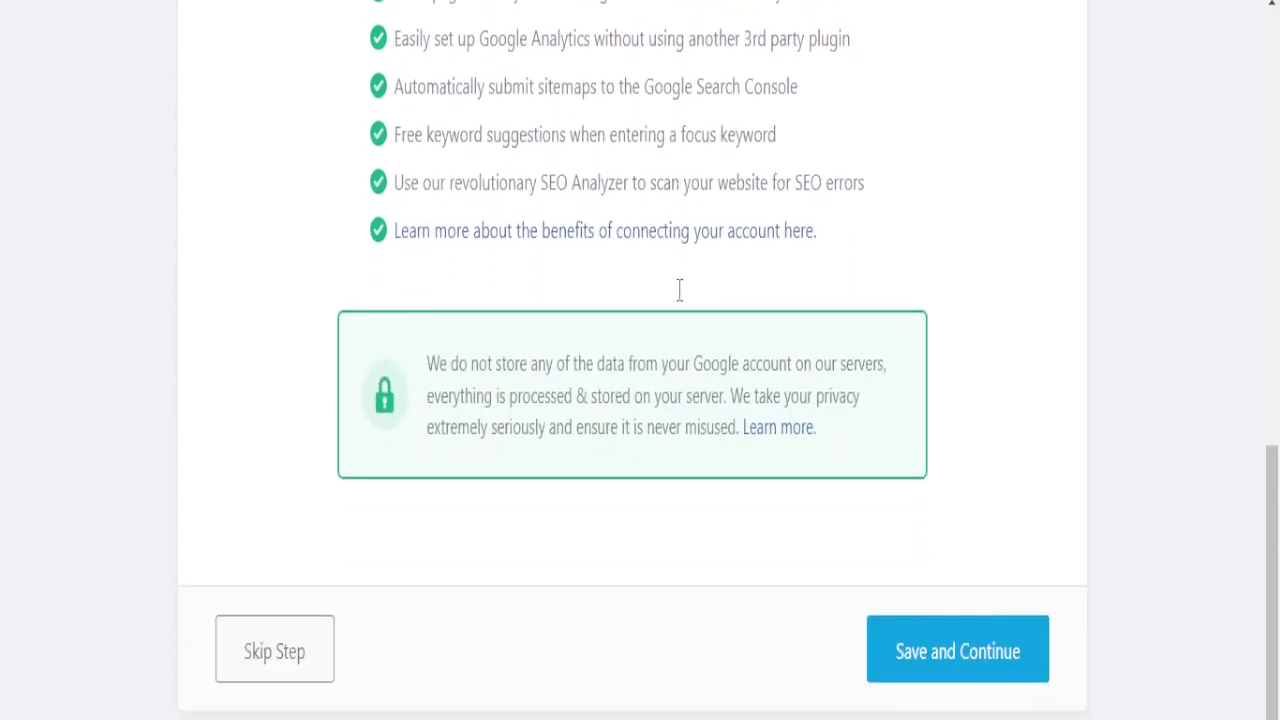
scroll(678, 300, up, 4)
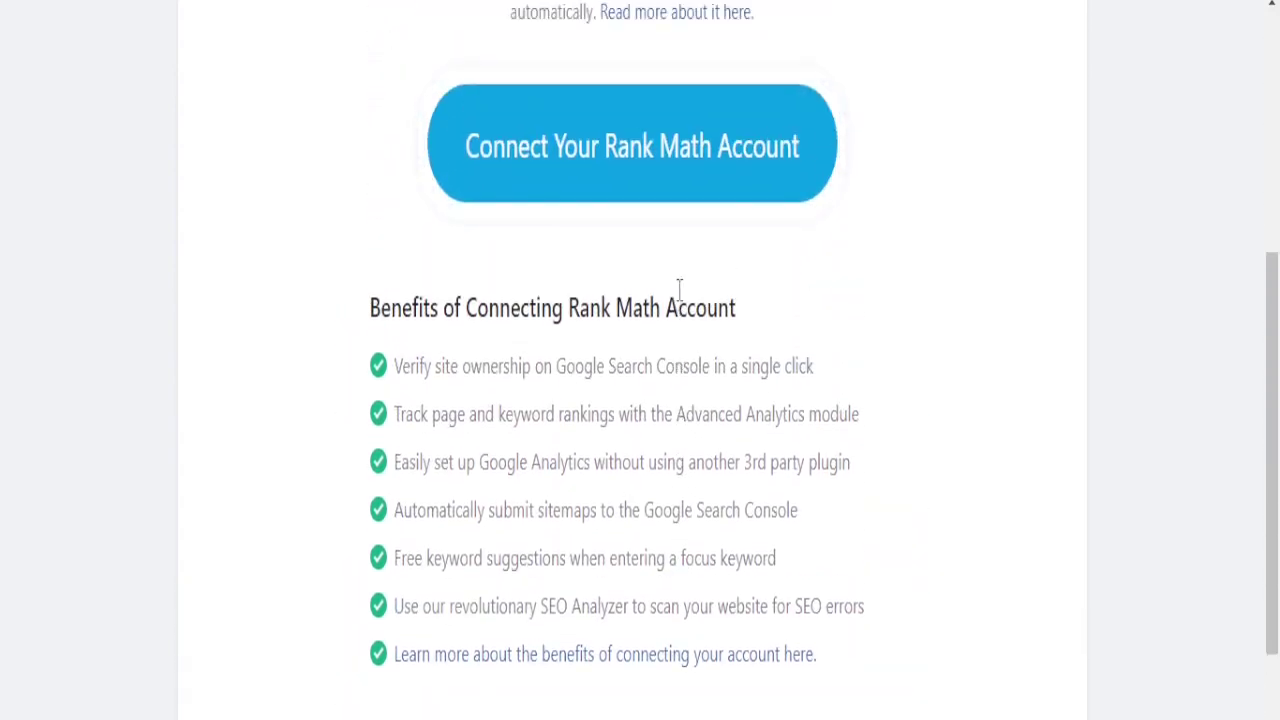
scroll(683, 297, down, 4)
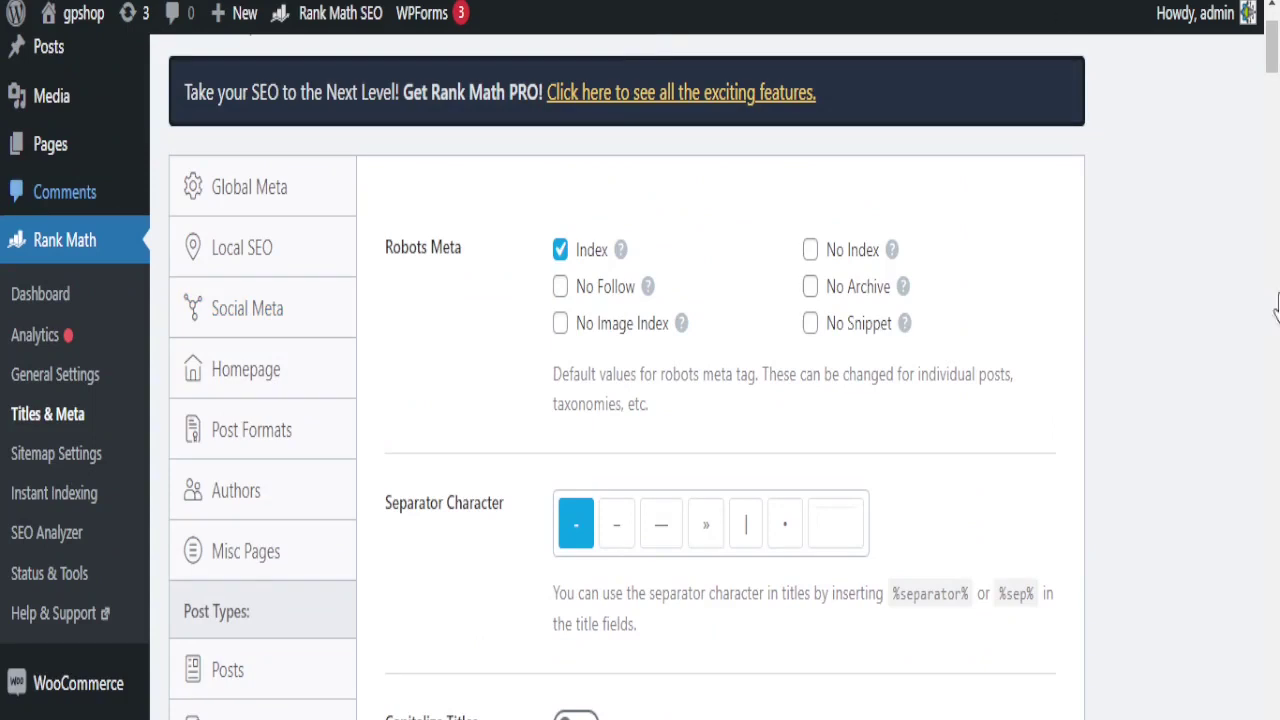
Review the Global Meta and Local SEO settings, showing Organization type and the gpshop name
scroll(71, 286, down, 3)
scroll(75, 322, up, 2)
scroll(75, 322, up, 2)
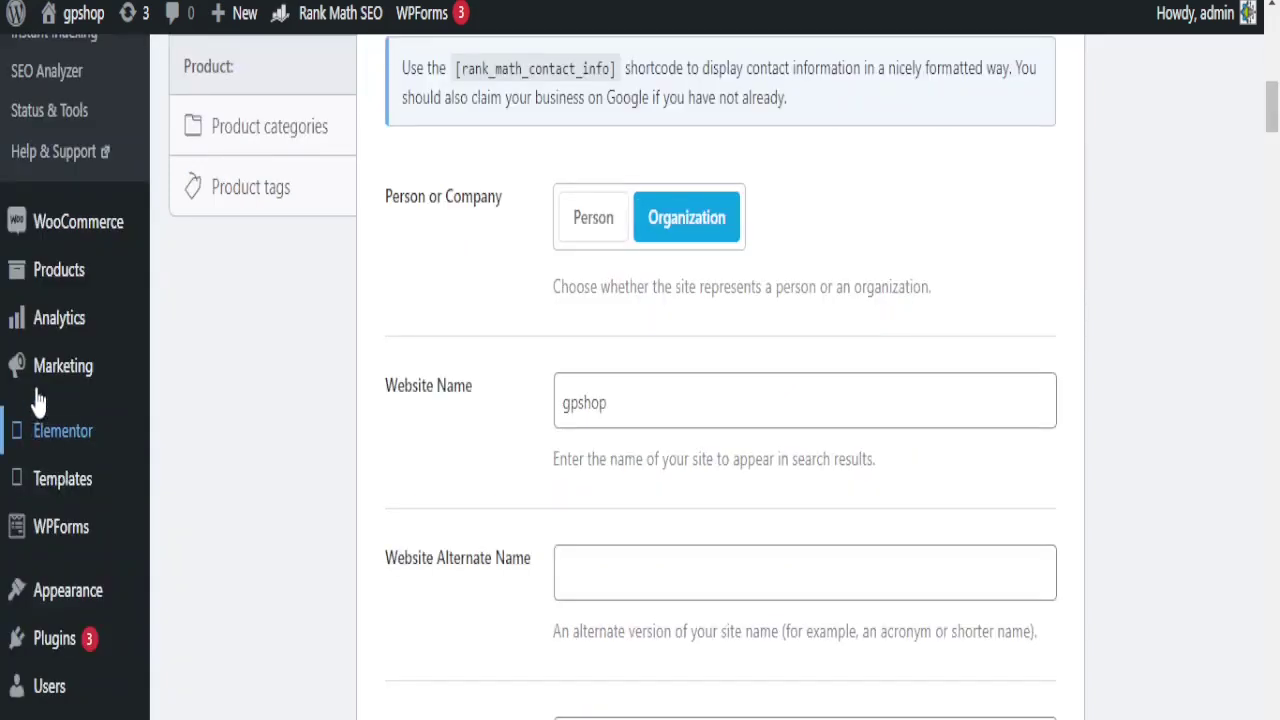
scroll(47, 368, down, 3)
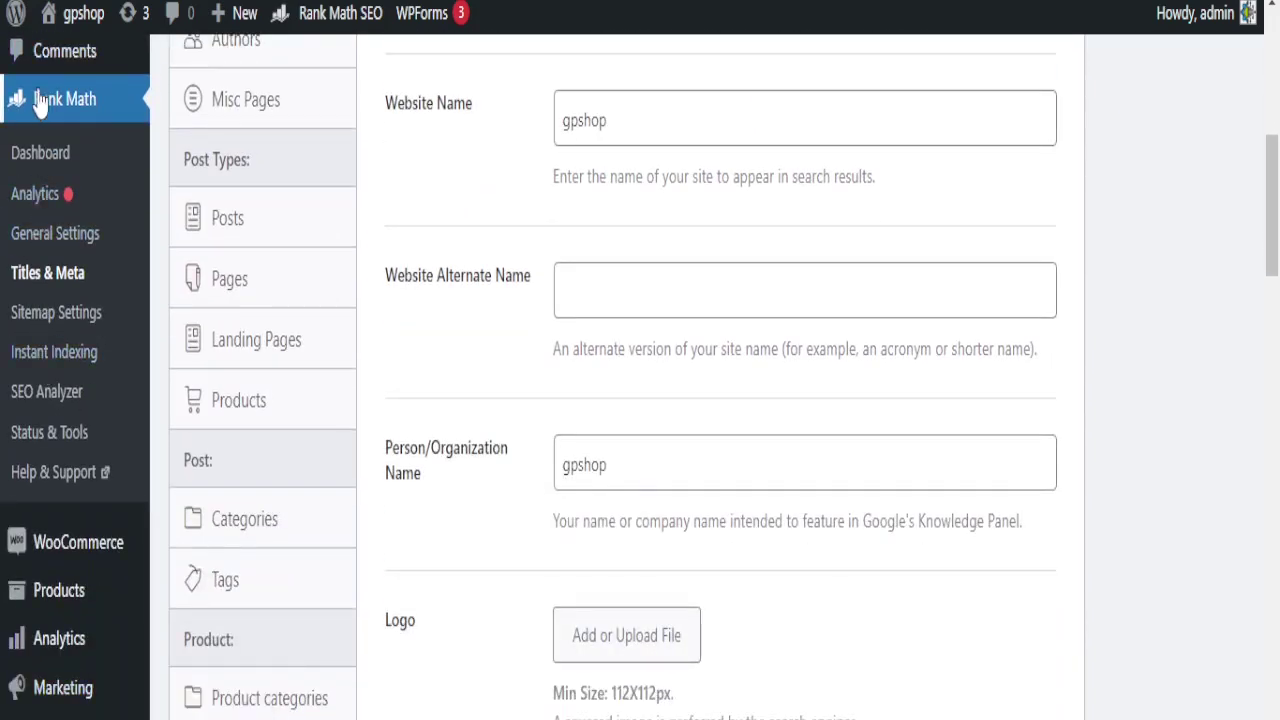
scroll(40, 105, down, 3)
scroll(36, 345, down, 2)
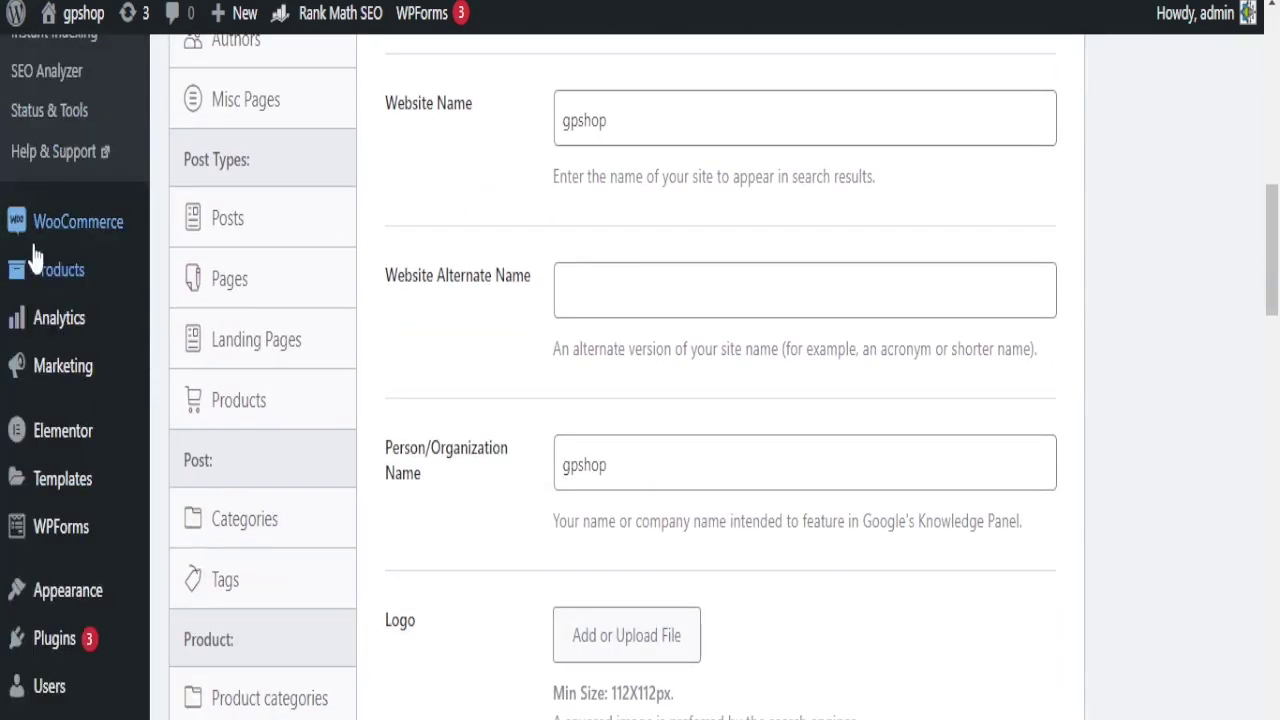
scroll(30, 447, down, 2)
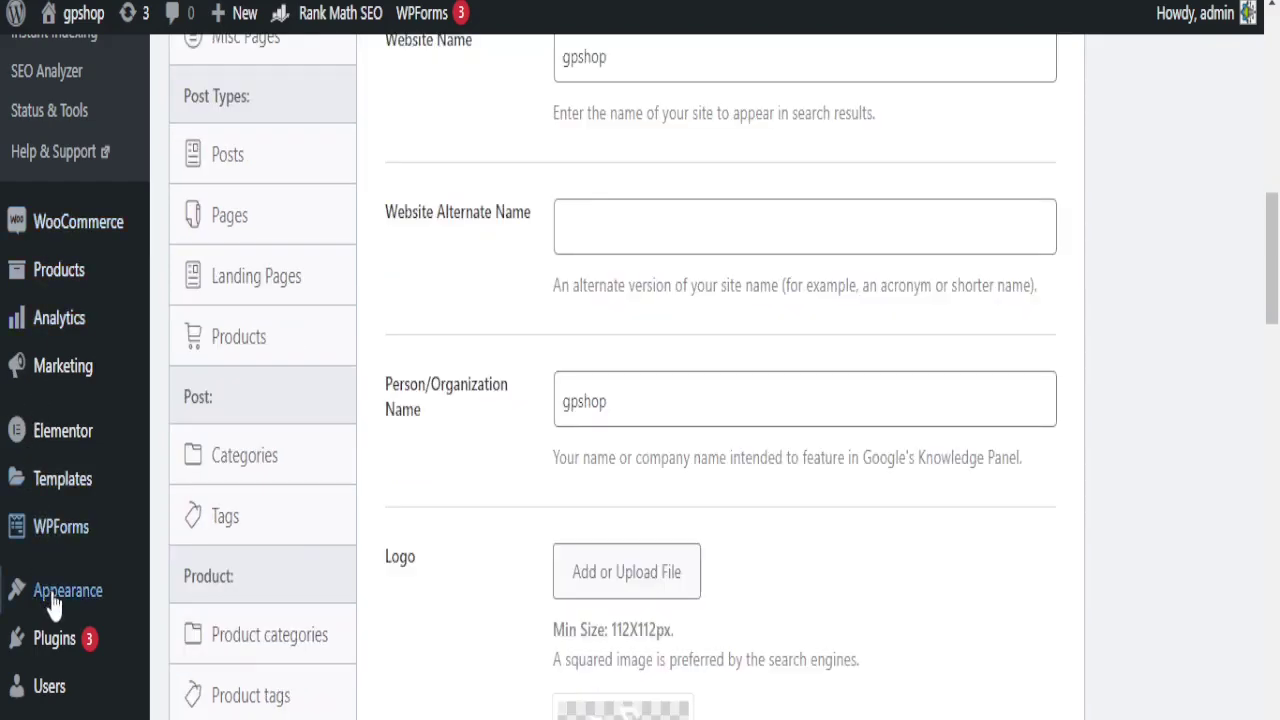
scroll(63, 432, down, 2)
scroll(63, 432, up, 6)
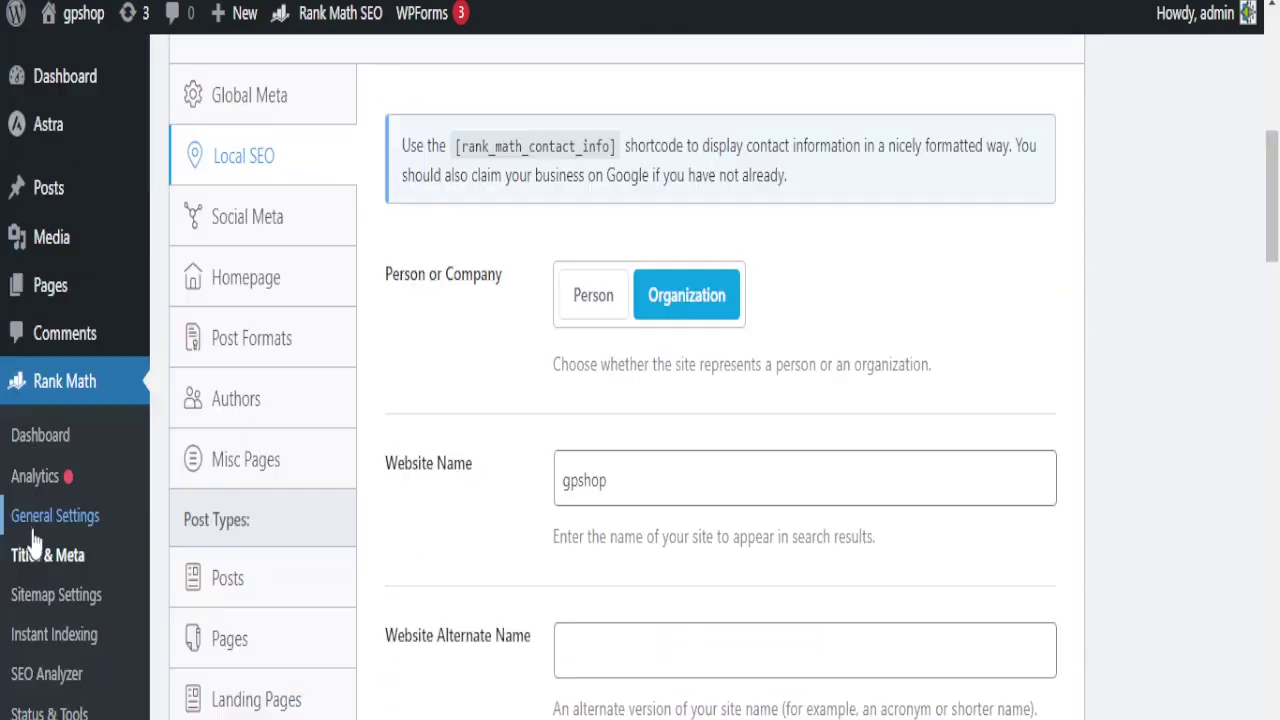
Open Rank Math Sitemap Settings and follow the sitemap_index.xml link in the General tab
click(76, 596)
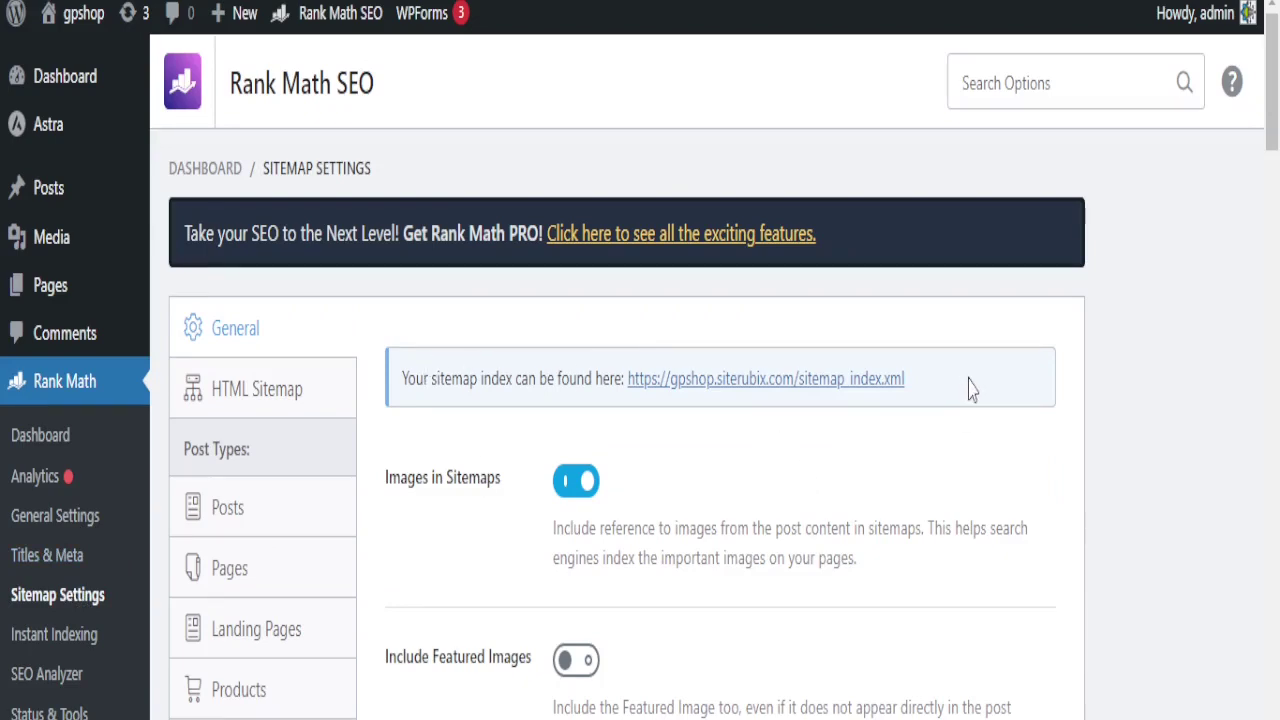
scroll(640, 490, down, 4)
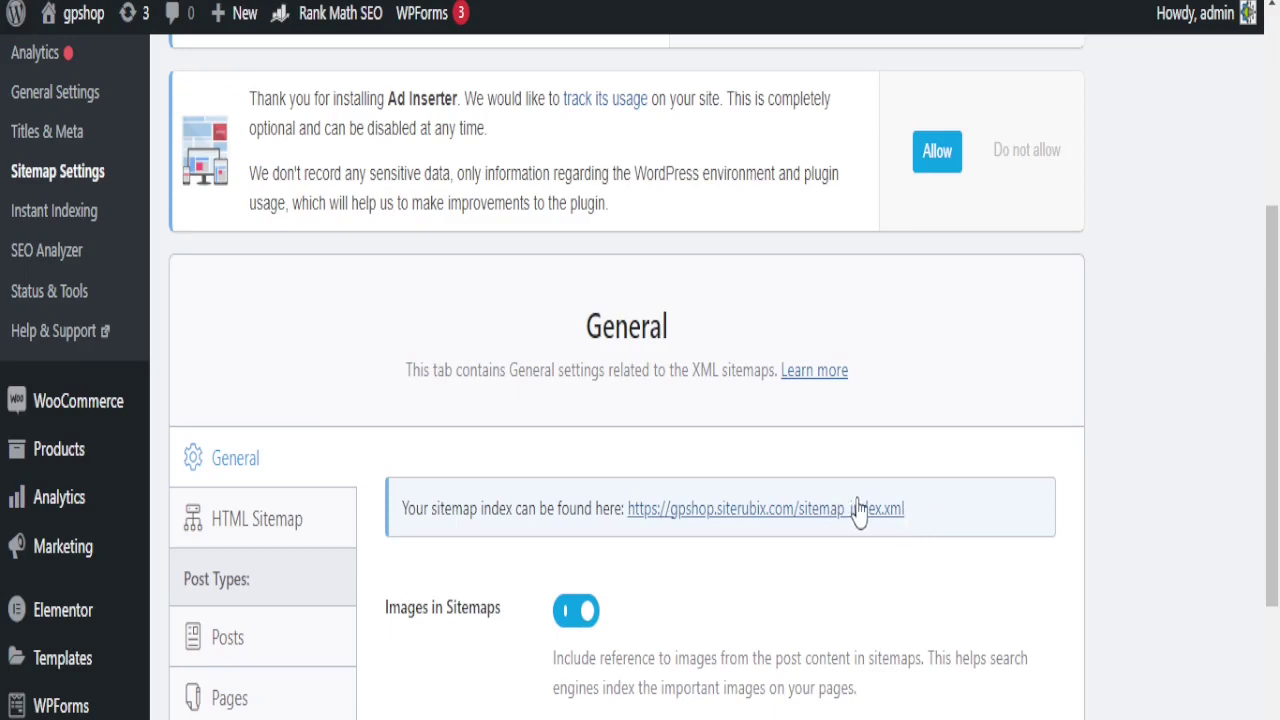
drag(934, 510, 630, 500)
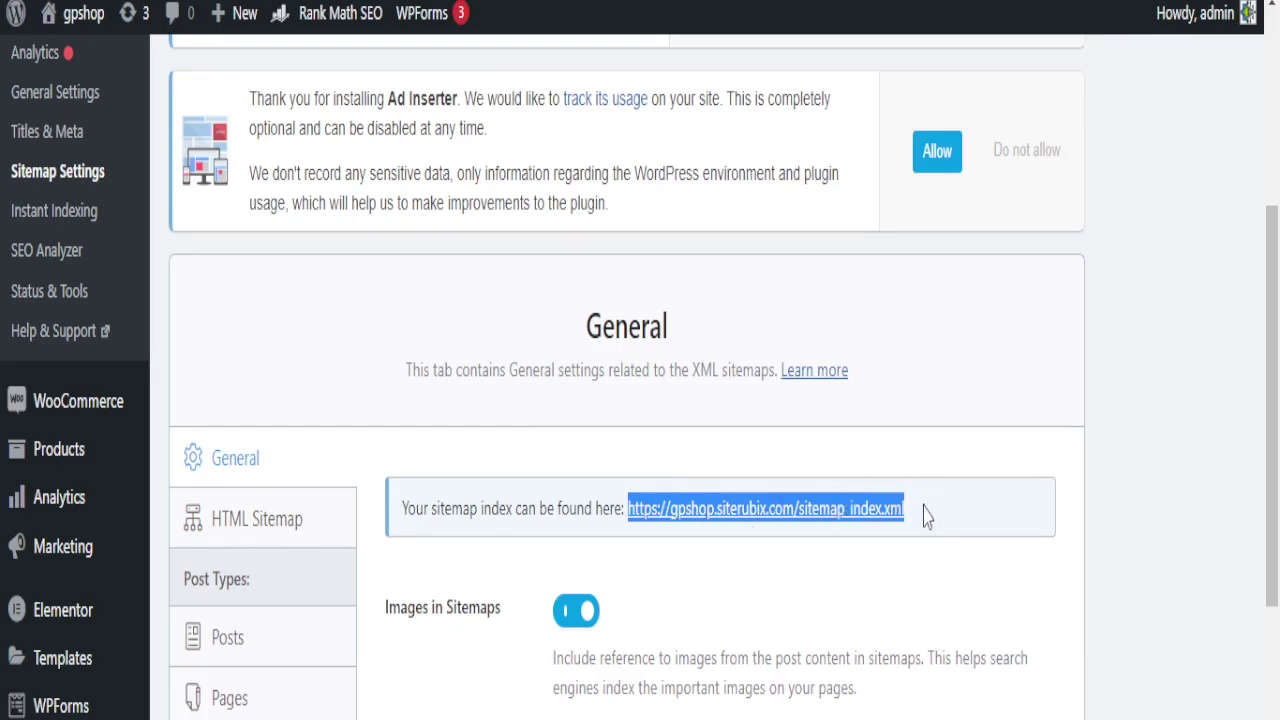
click(716, 556)
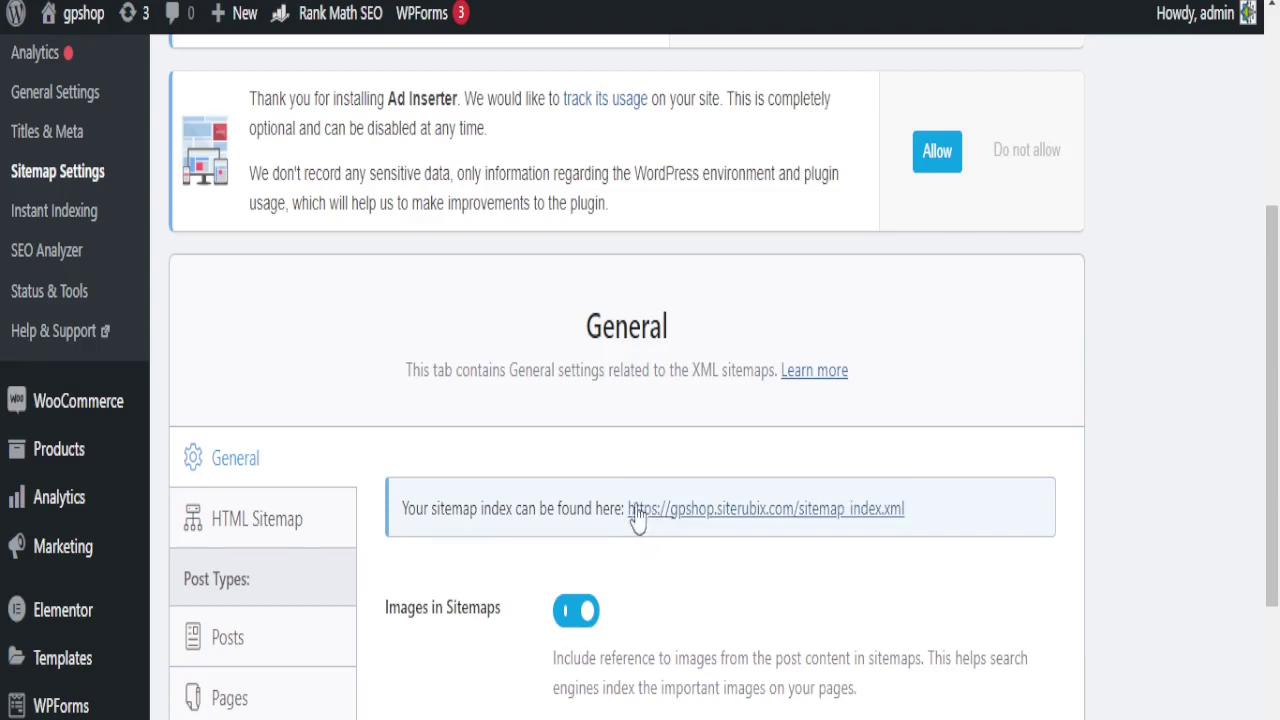
click(713, 510)
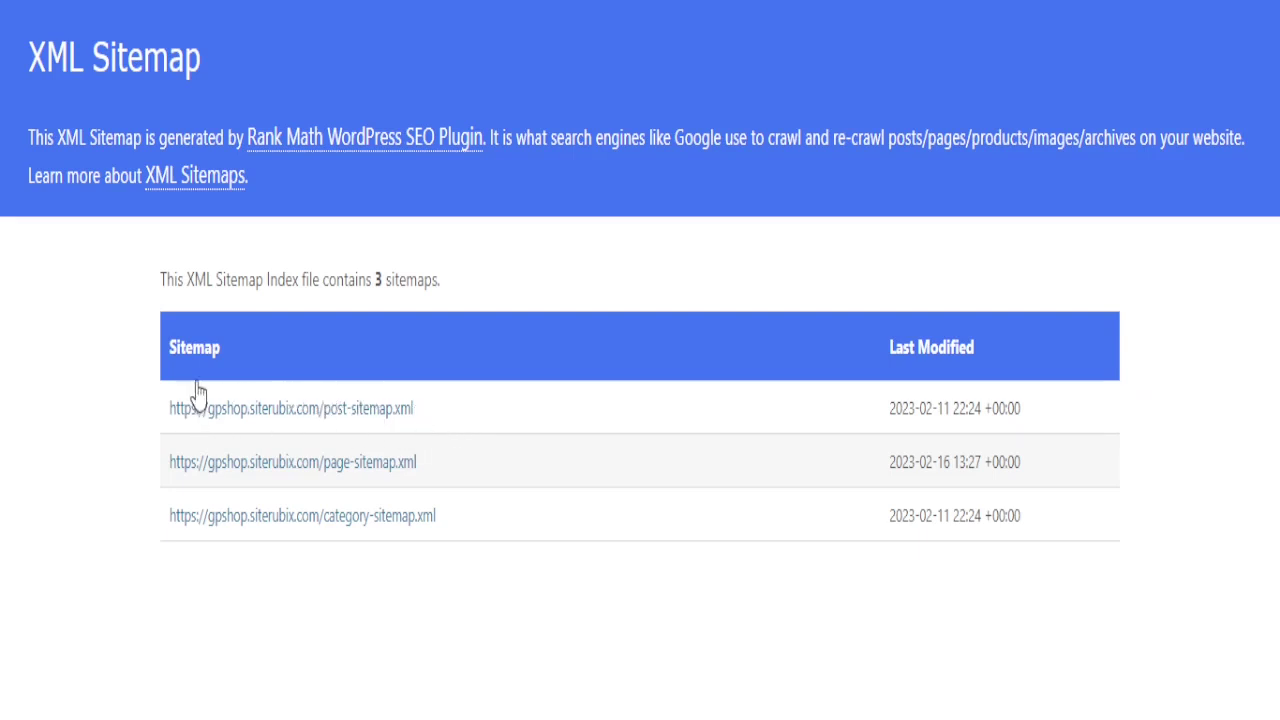
Select the post-sitemap and page-sitemap URLs, finishing with the first sitemap URL selected to copy
drag(155, 397, 430, 435)
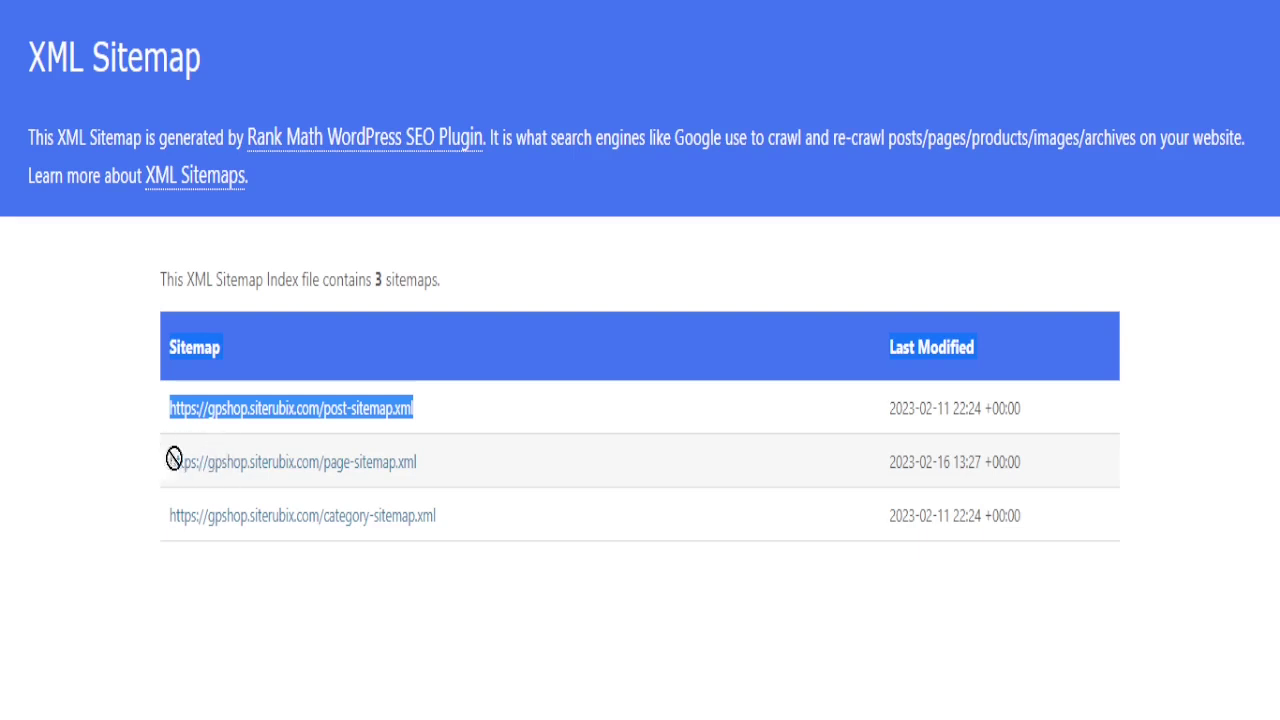
drag(460, 485, 157, 466)
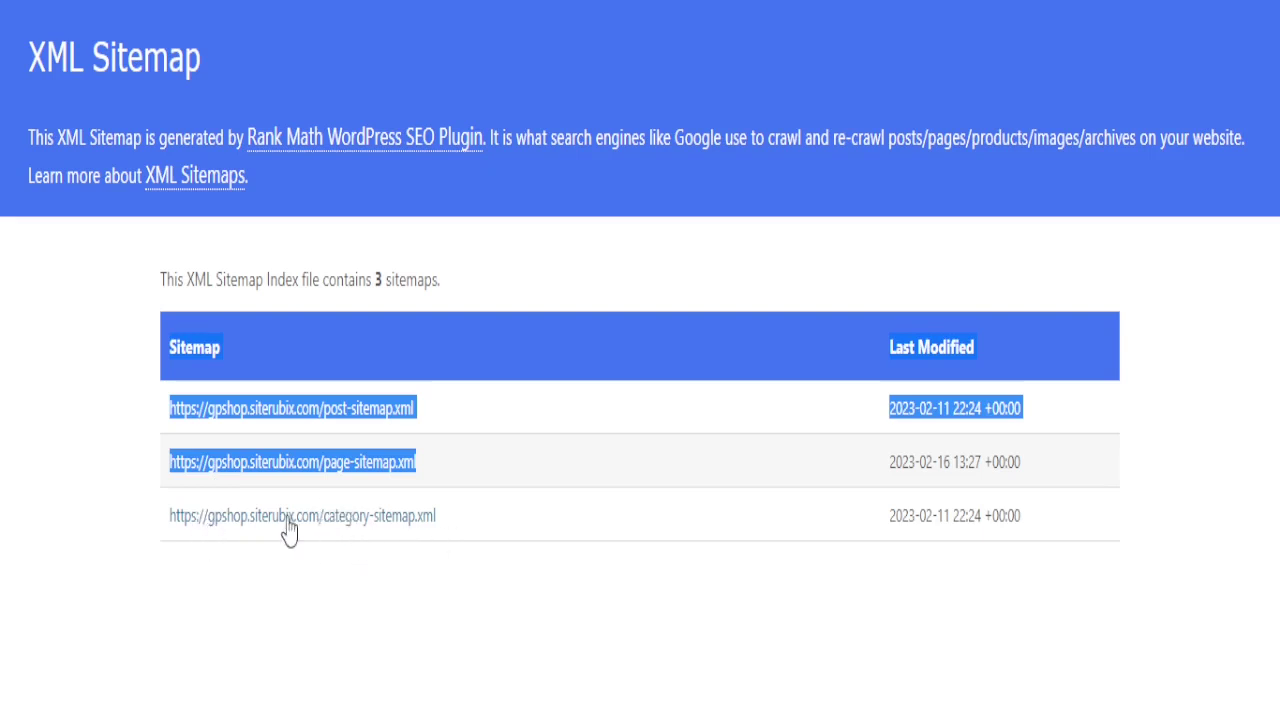
click(90, 347)
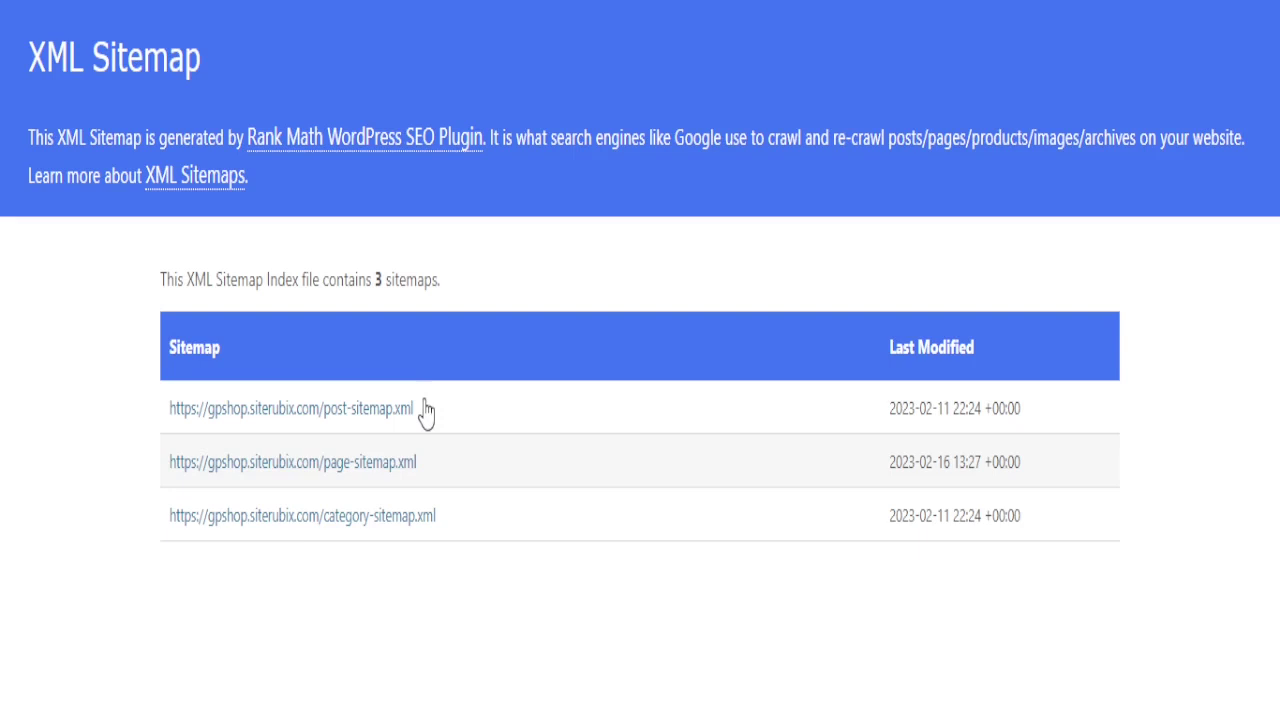
drag(158, 378, 410, 412)
key(ctrl+c)
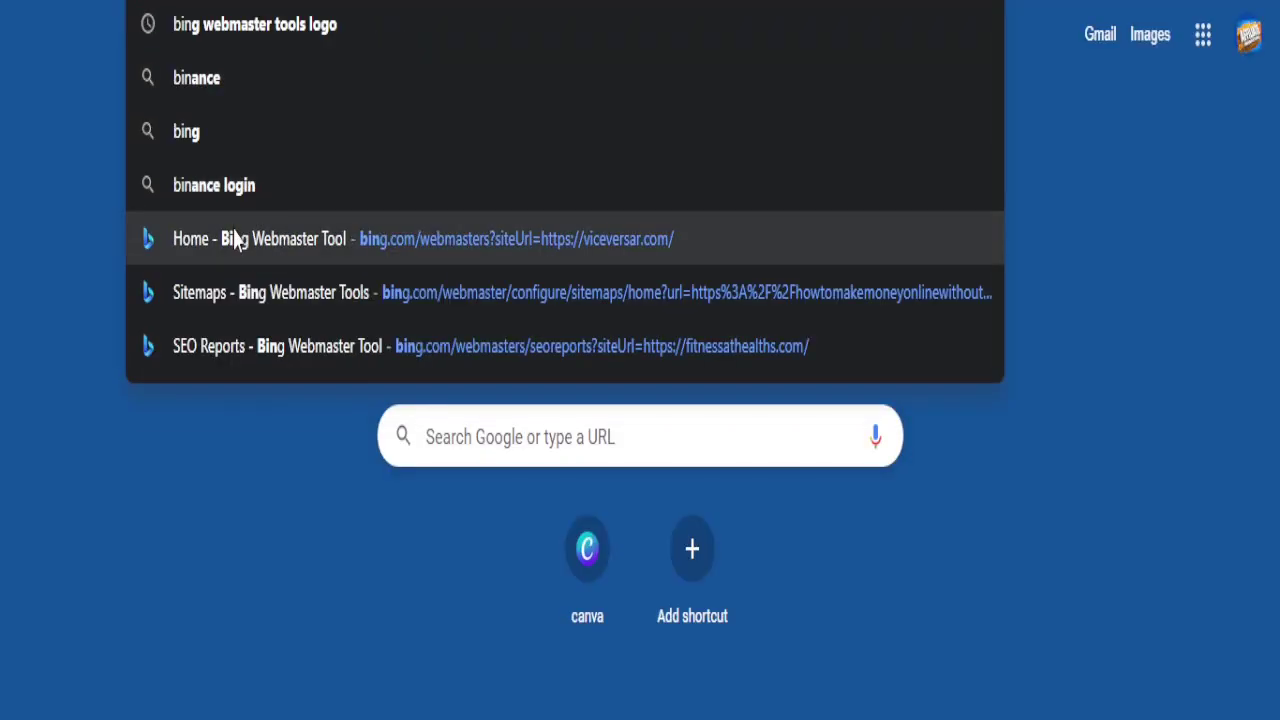
Sign in to Bing Webmaster Tools with a Google account, reaching the viceversar.com dashboard
key(Escape)
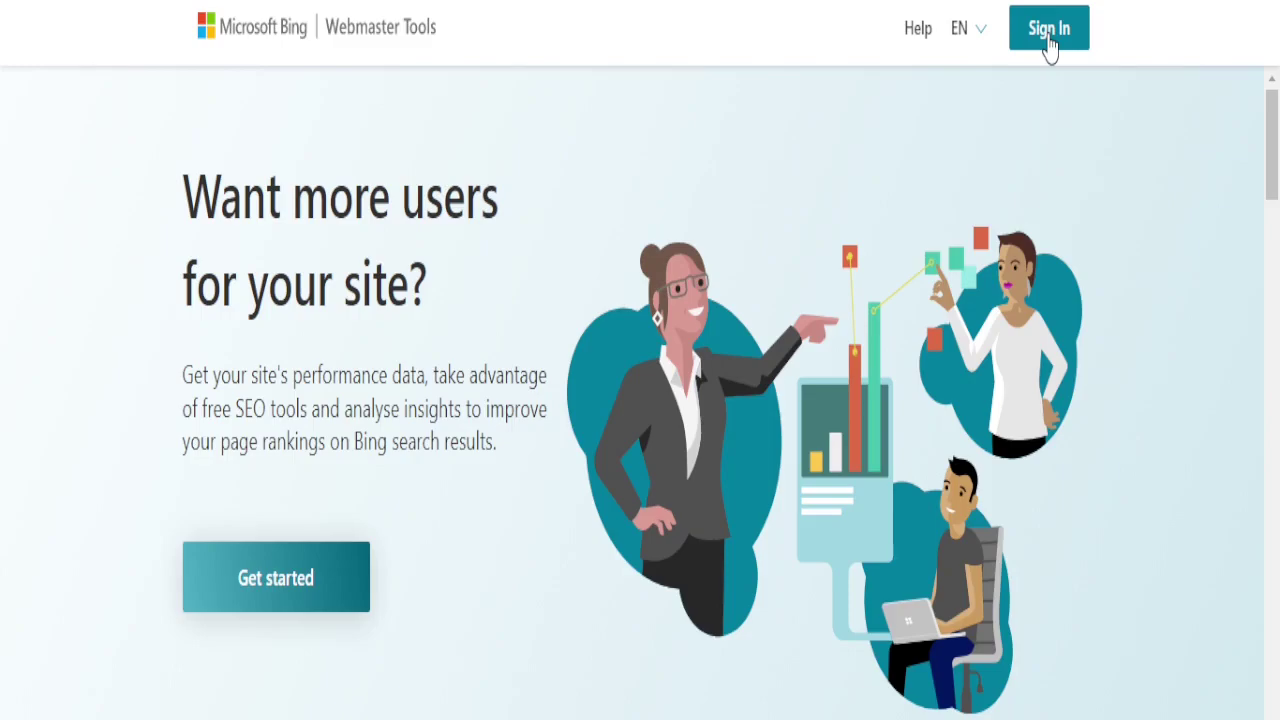
click(1049, 30)
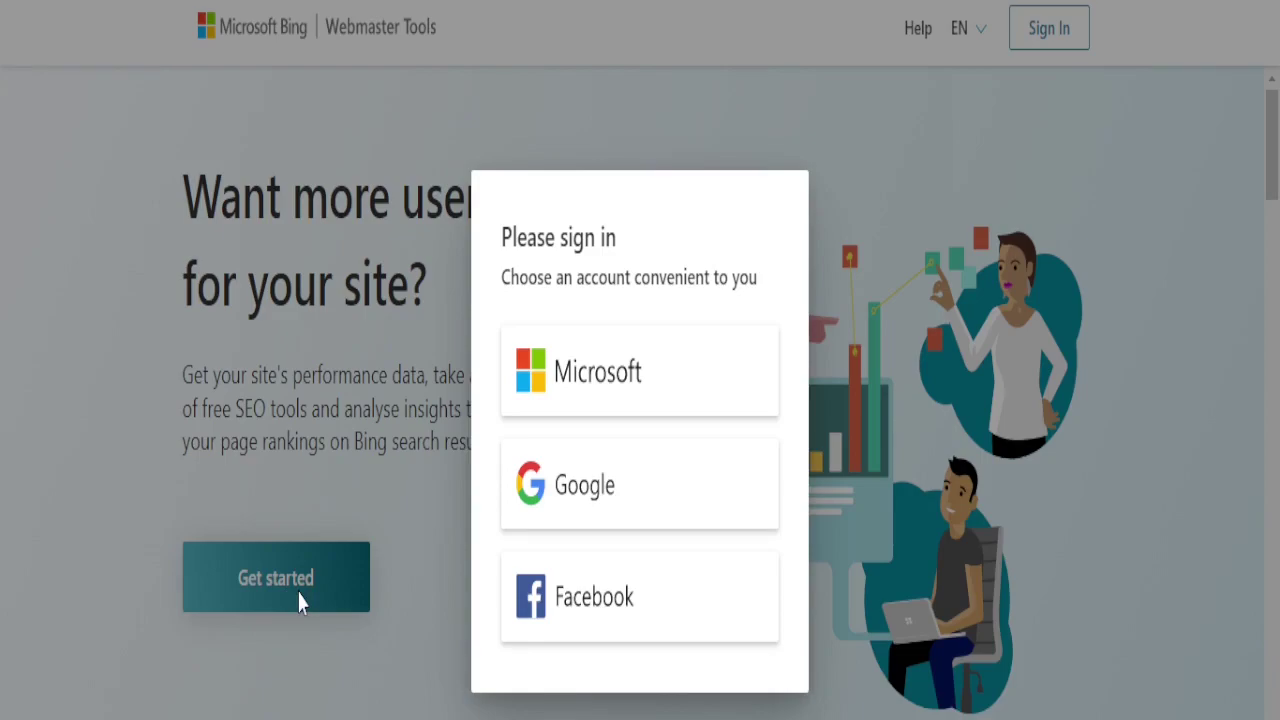
click(566, 518)
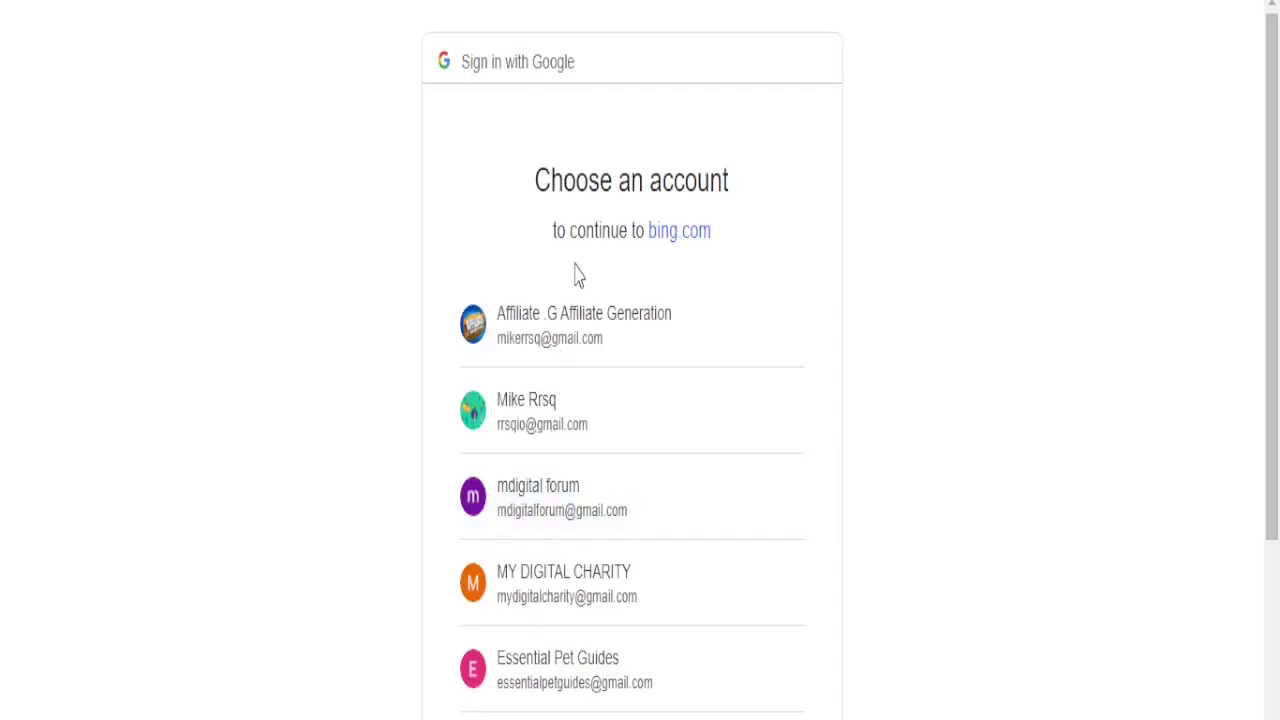
click(557, 440)
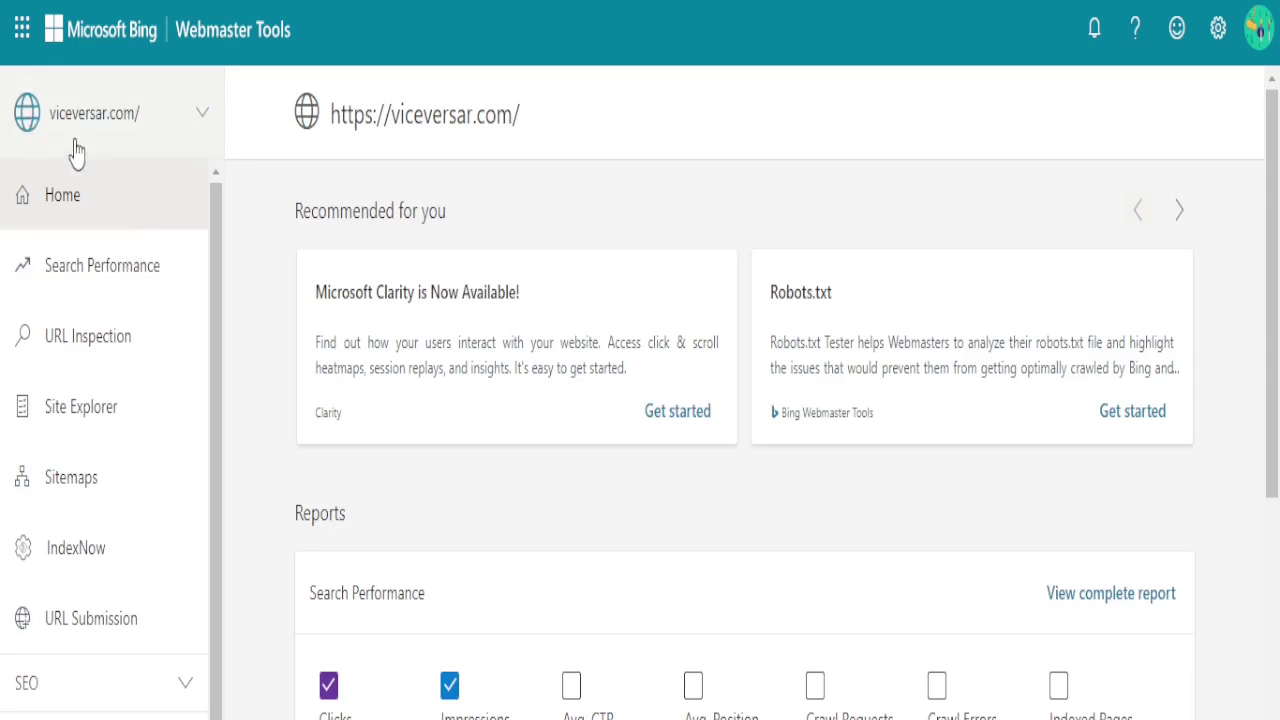
Switch the site to jsquat.com and open its Sitemaps page
click(203, 120)
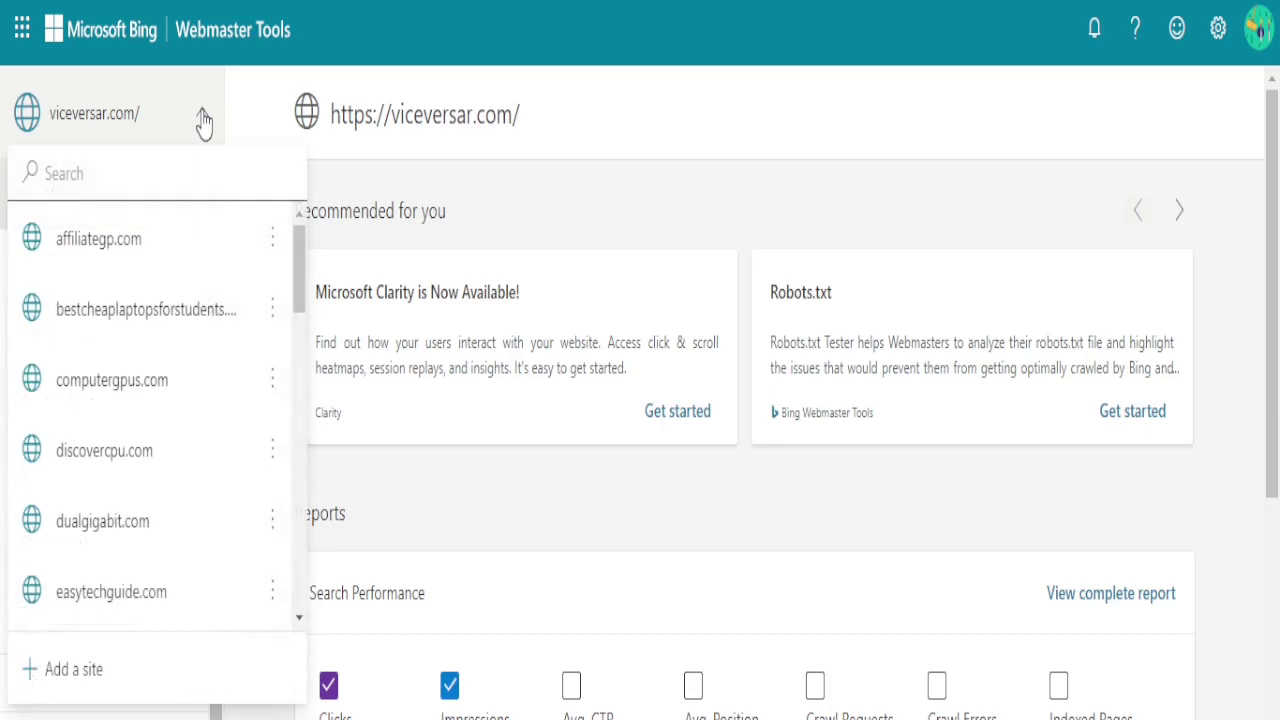
scroll(138, 557, down, 3)
scroll(138, 557, down, 3)
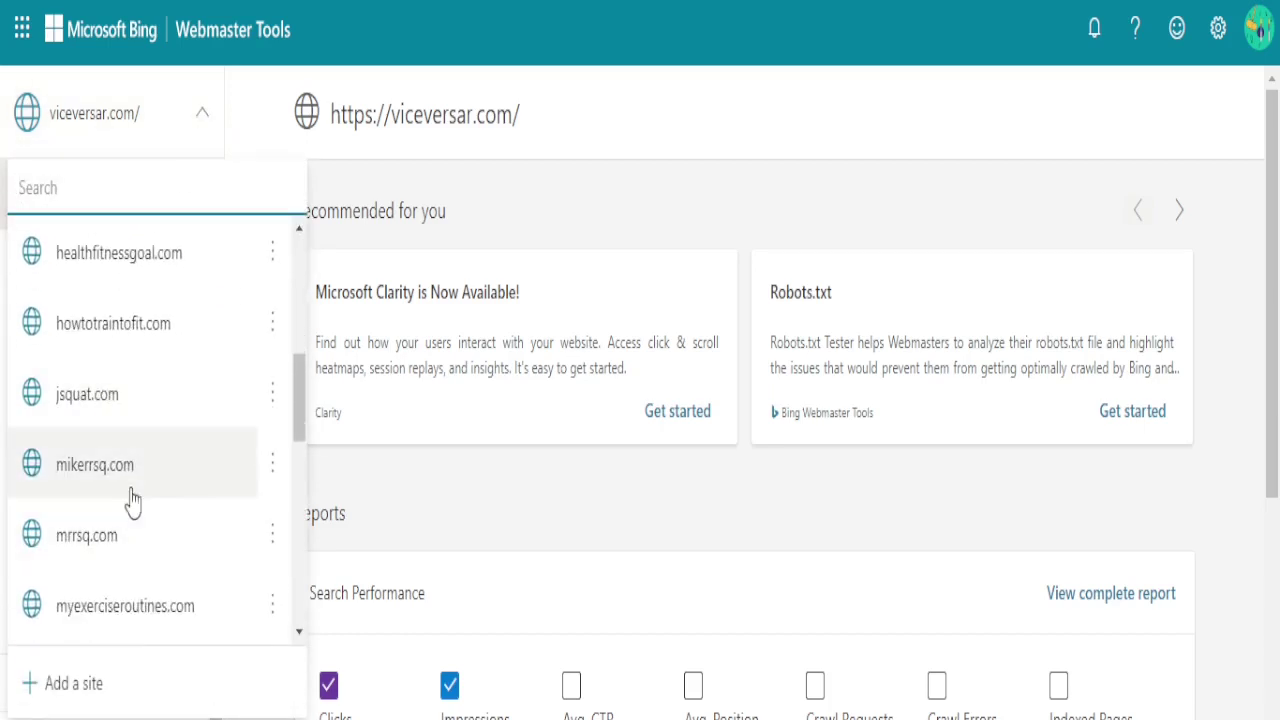
click(125, 405)
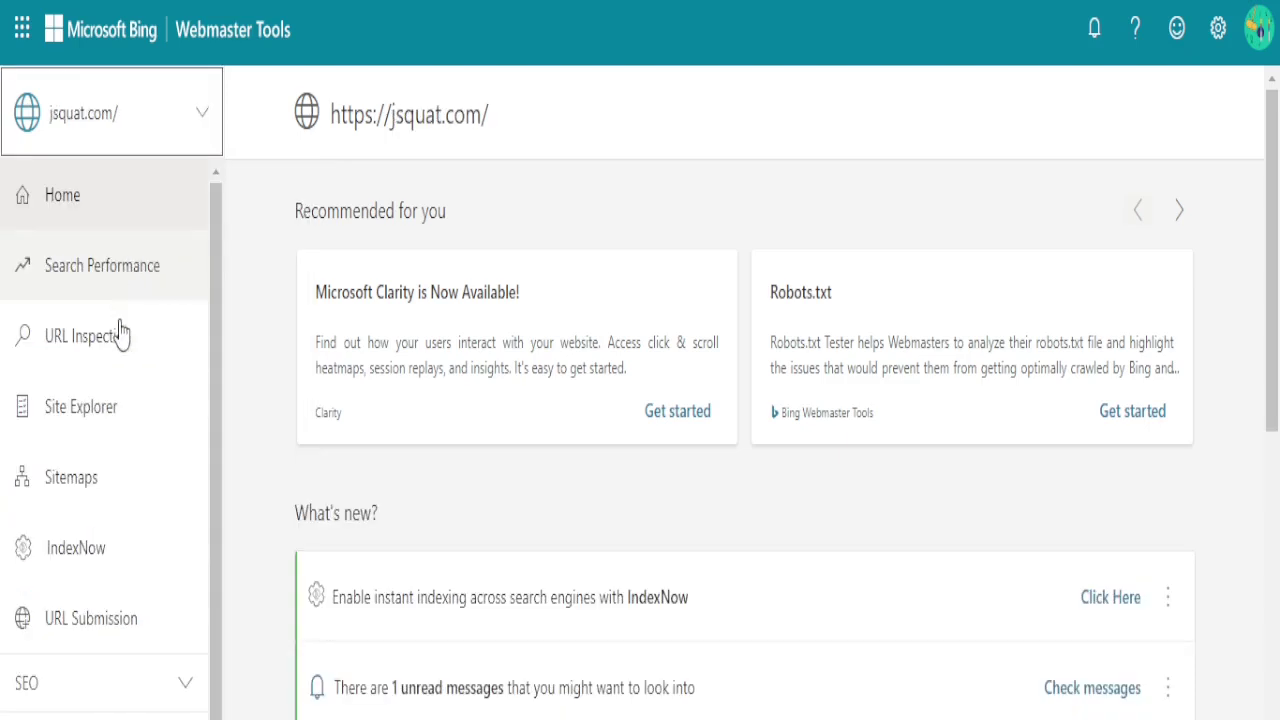
click(76, 490)
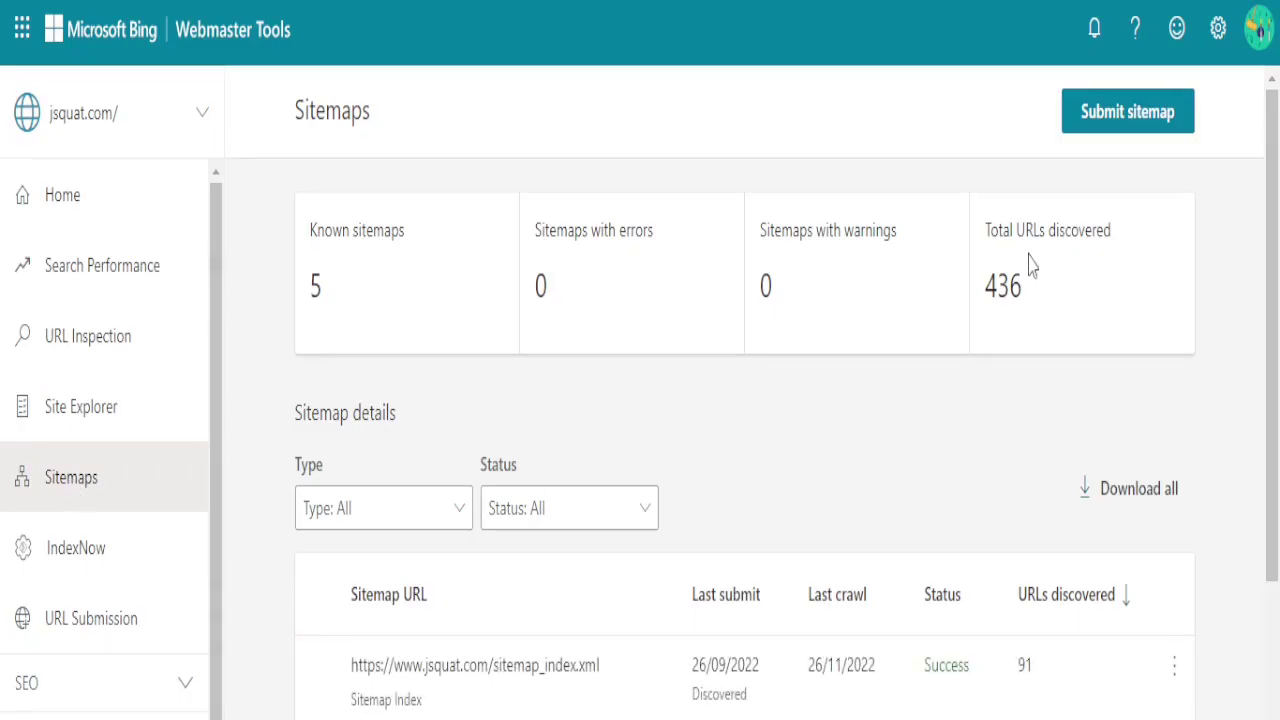
Paste the post-sitemap.xml URL into the new sitemap field, strip the stray leading text, and submit
click(1127, 131)
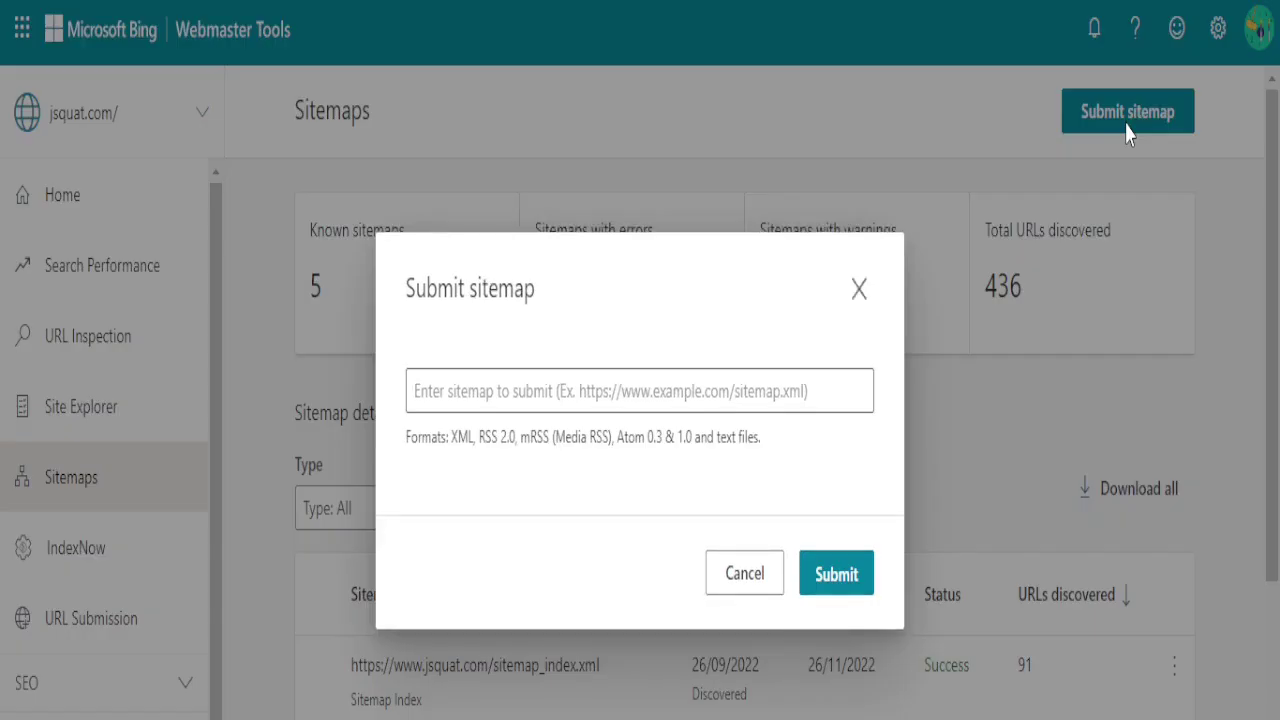
click(583, 400)
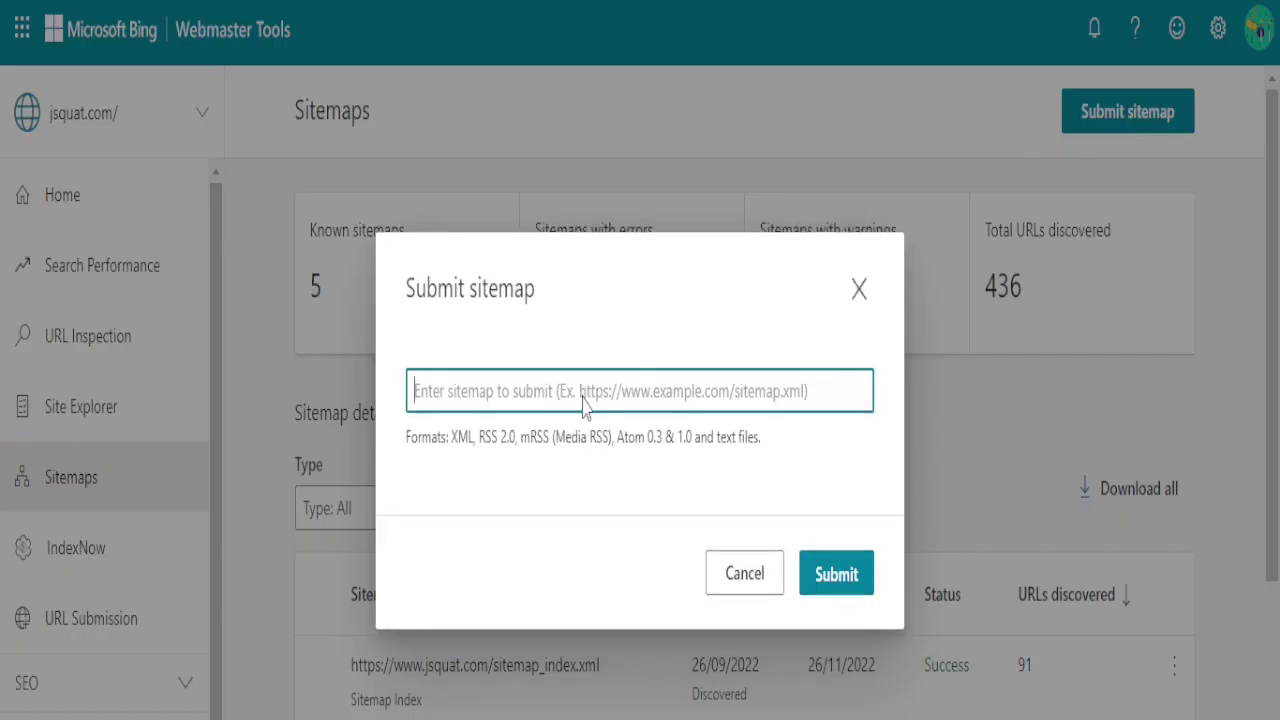
key(ctrl+v)
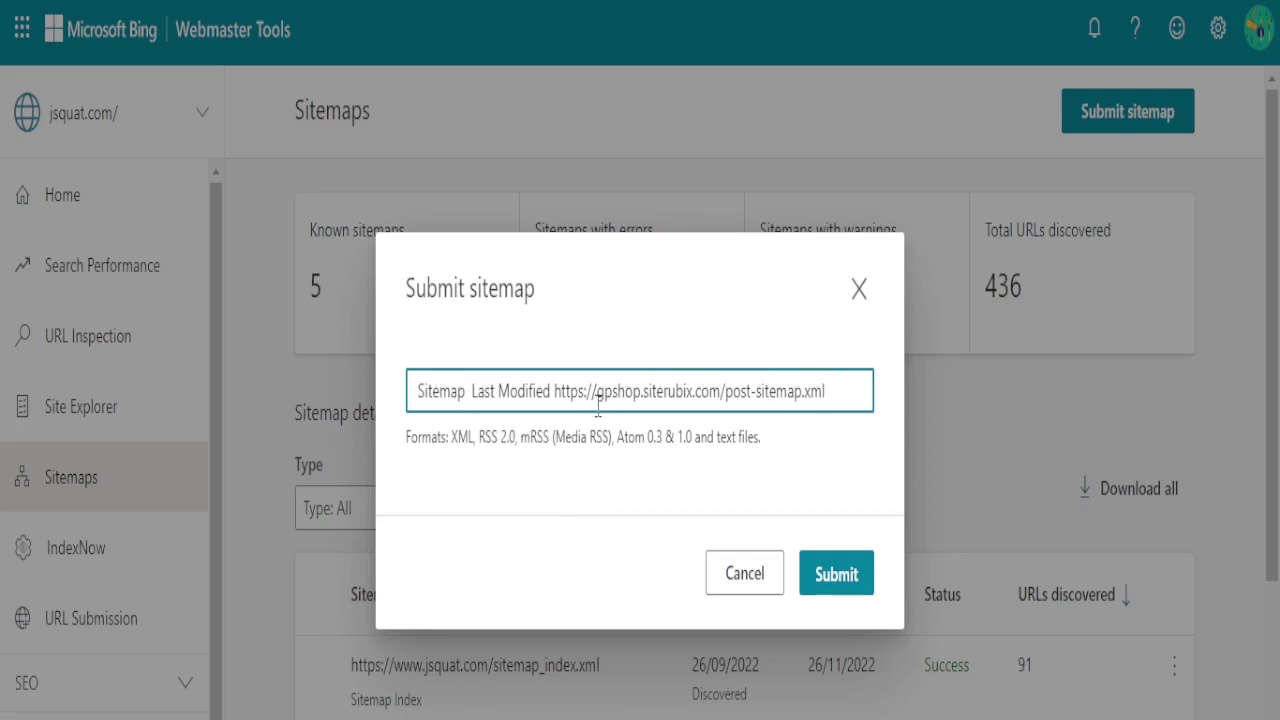
drag(588, 398, 410, 398)
key(BackSpace)
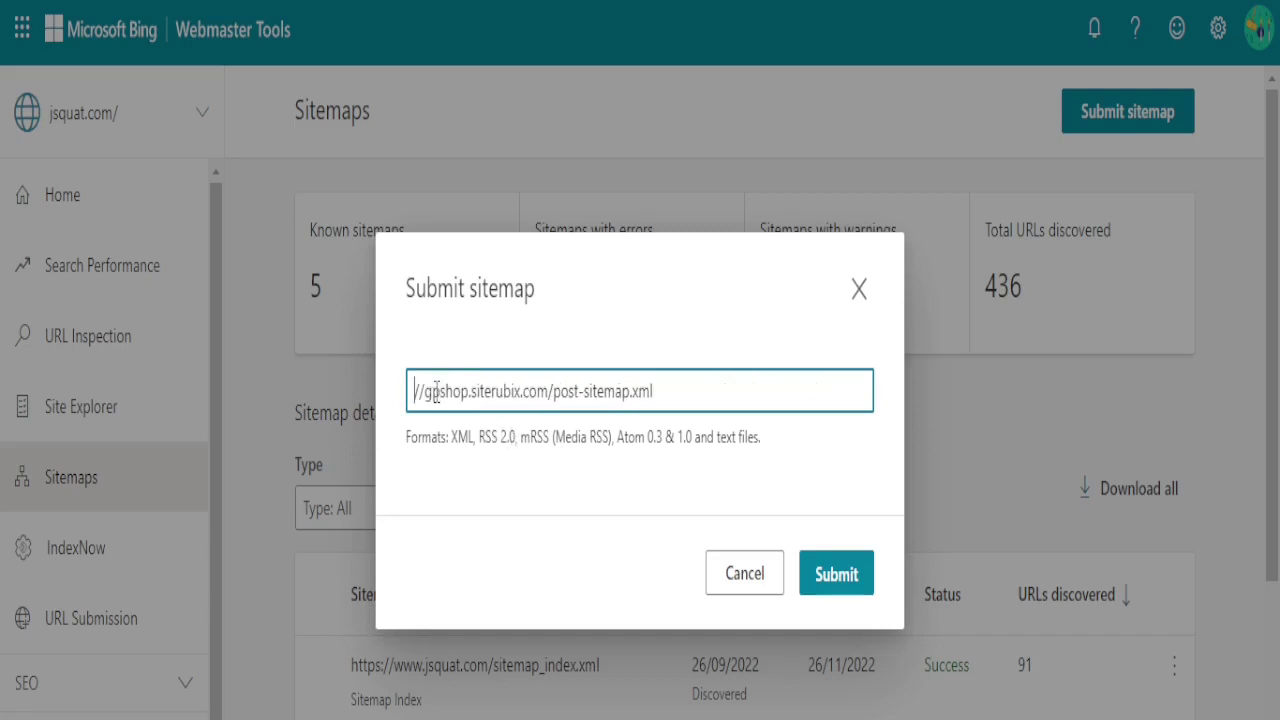
click(838, 574)
scroll(800, 620, down, 2)
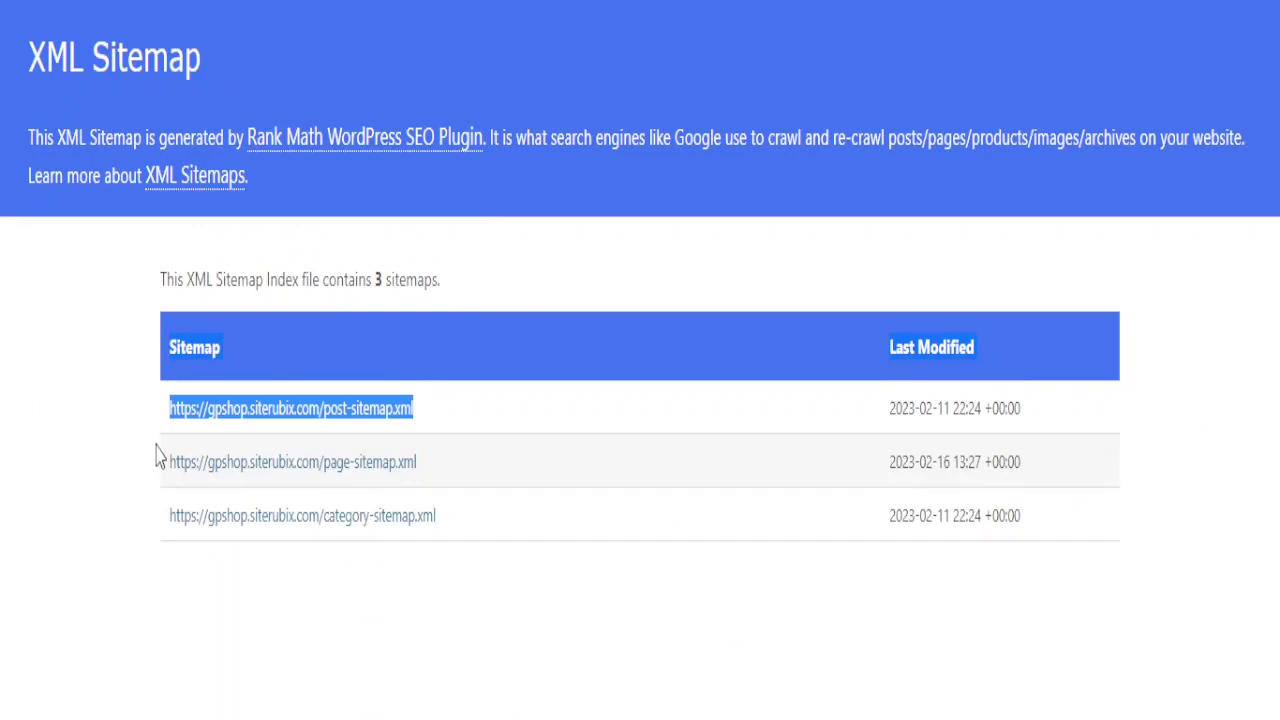
Select the page-sitemap.xml address in the sitemap index's second row for copying
drag(163, 464, 418, 462)
key(ctrl+c)
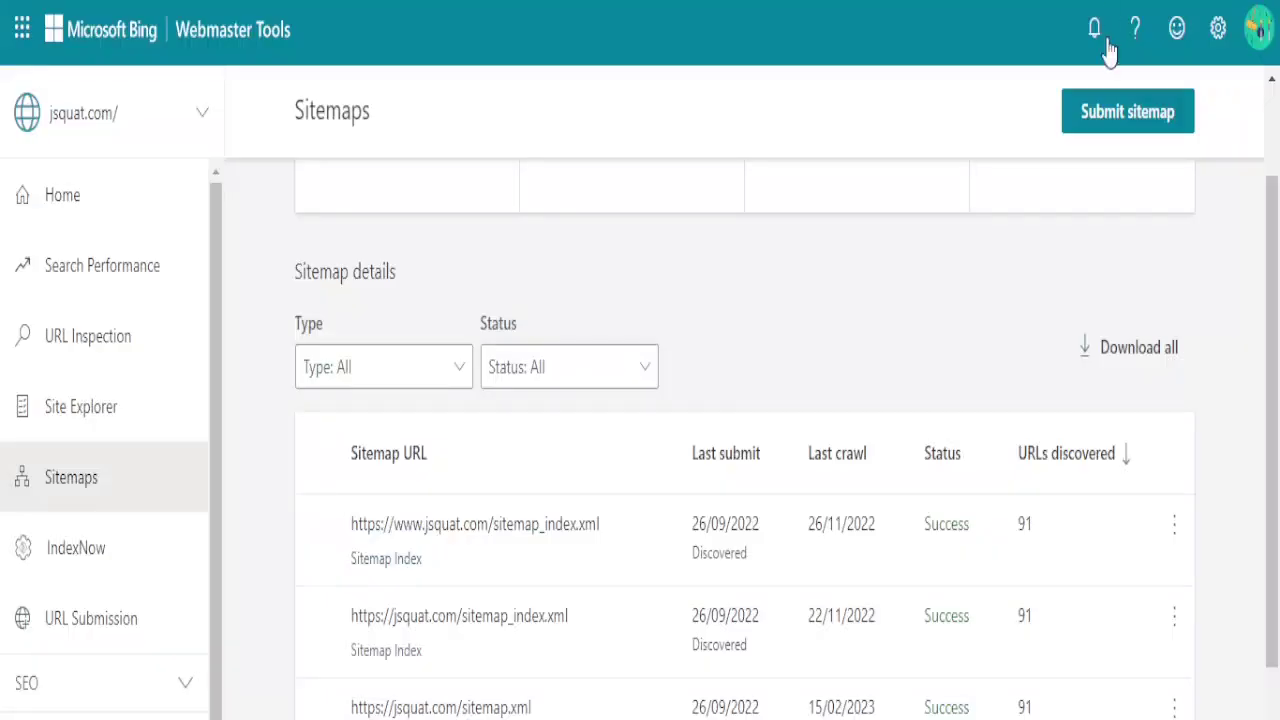
scroll(634, 409, up, 2)
click(1108, 116)
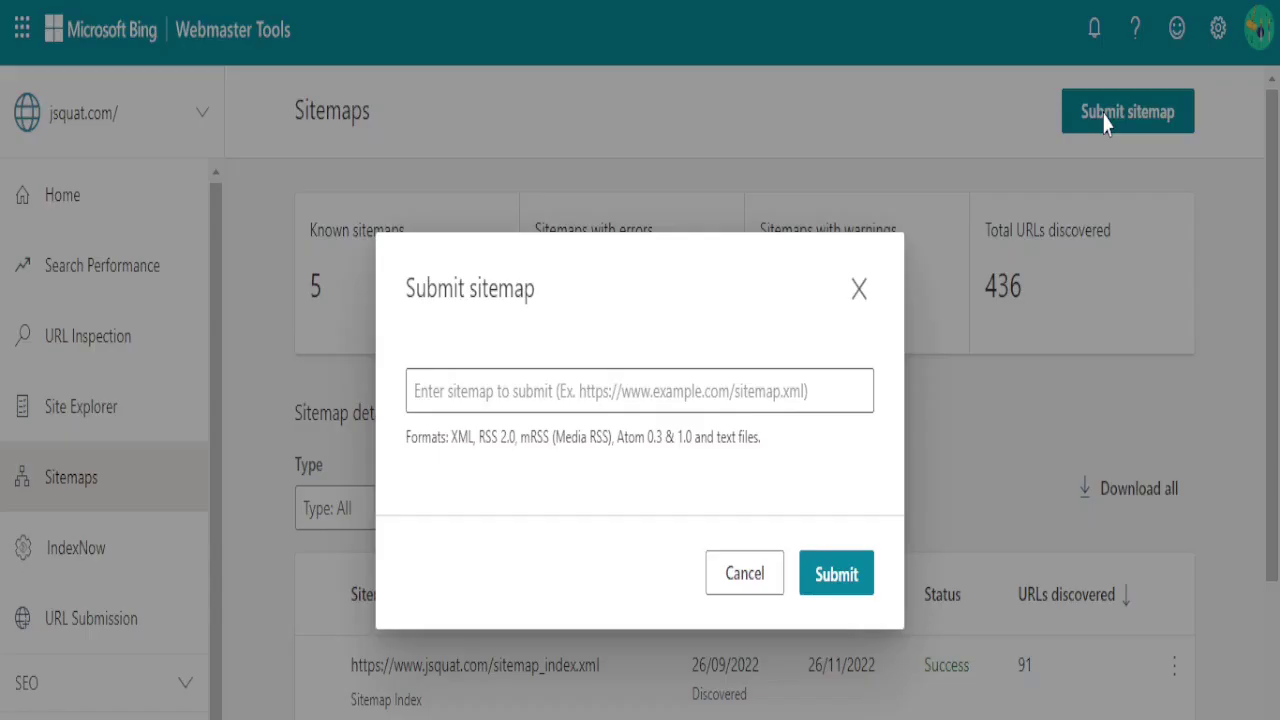
click(430, 394)
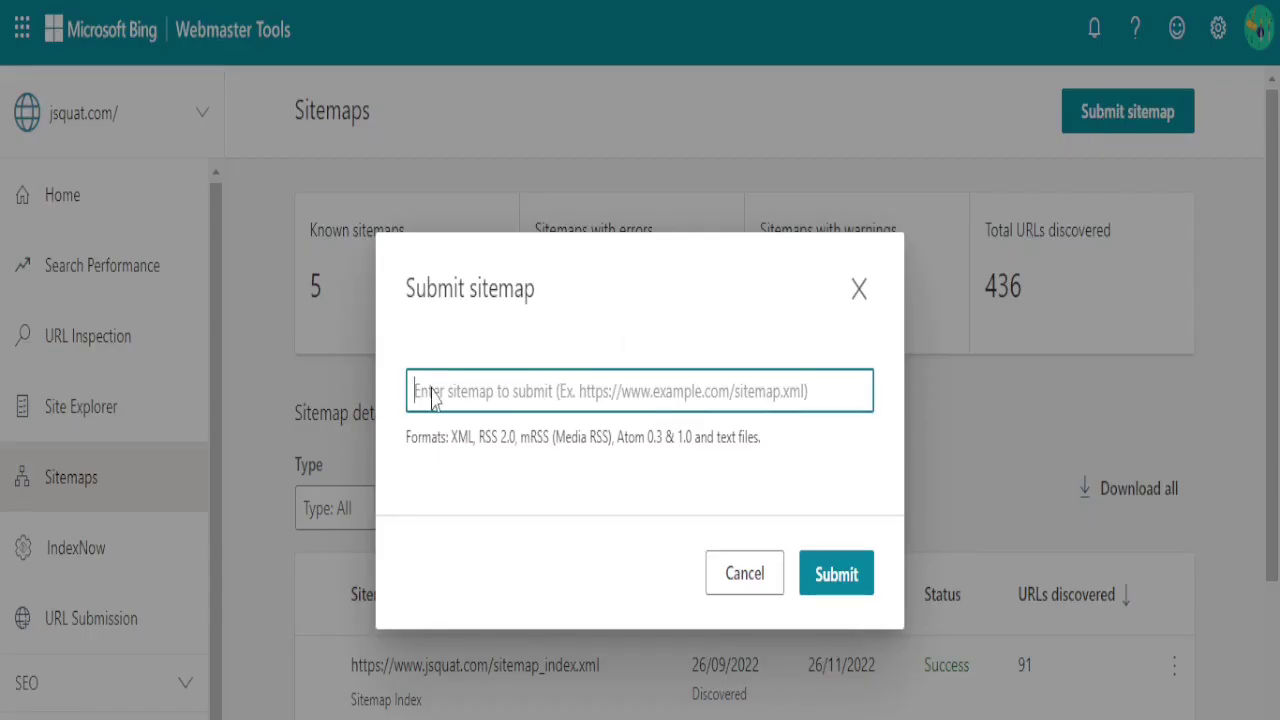
key(ctrl+v)
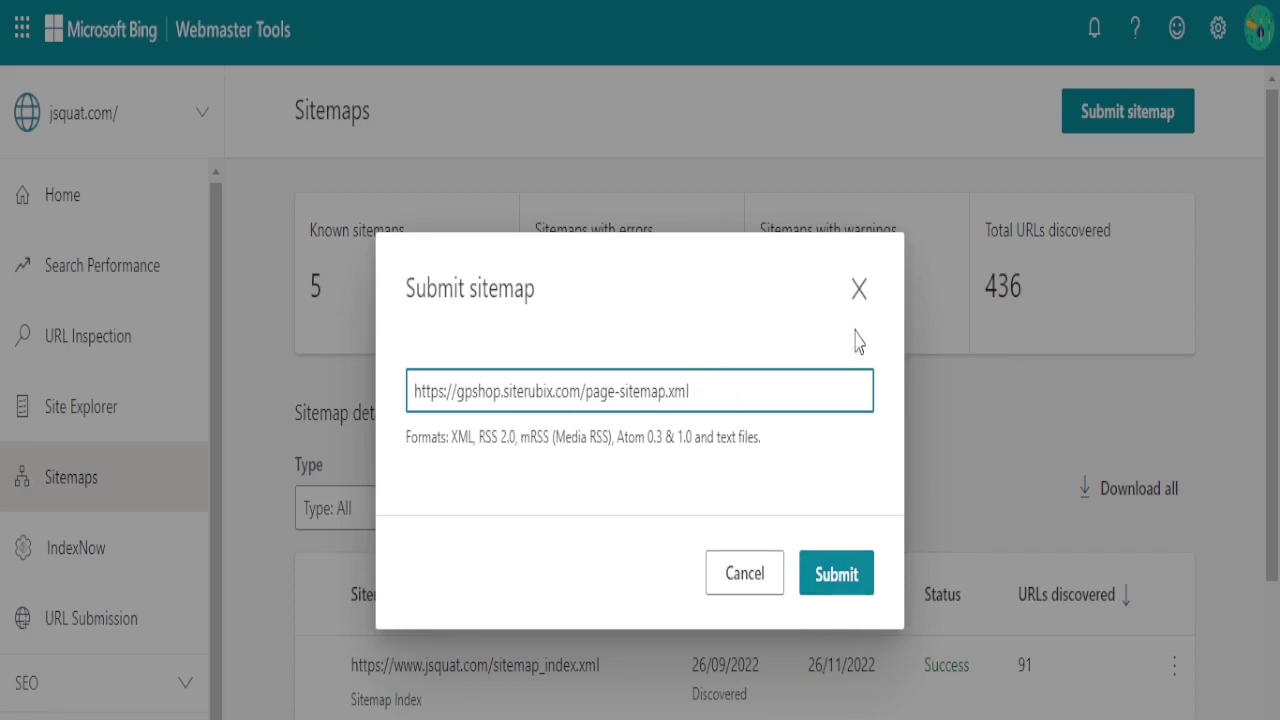
click(859, 290)
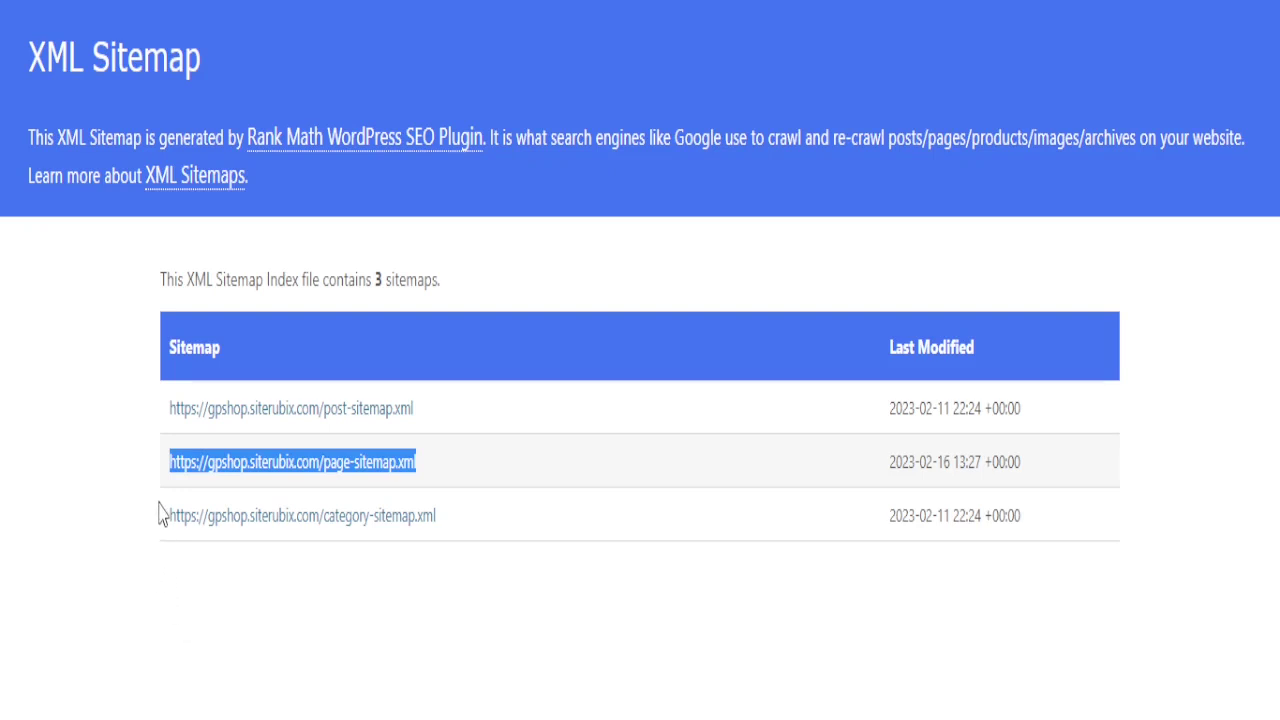
Select only the category-sitemap.xml address in the third row of the sitemap index
drag(155, 518, 410, 518)
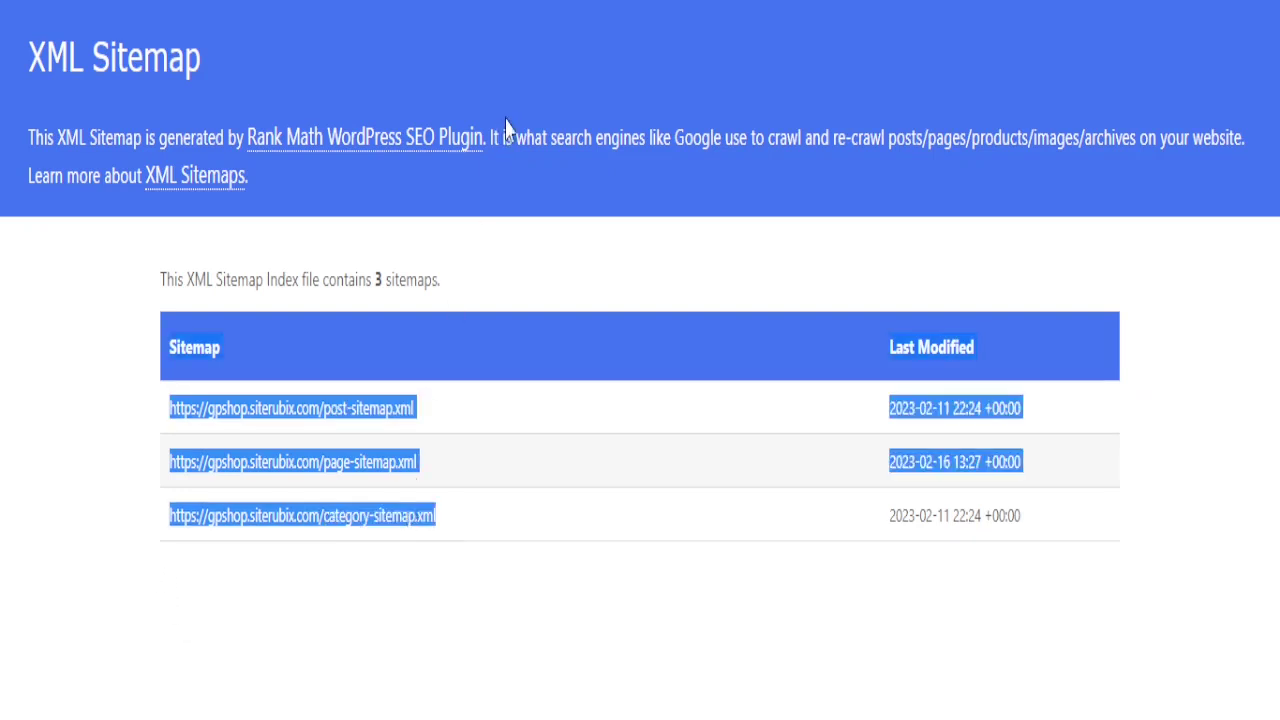
drag(165, 516, 416, 517)
key(ctrl+c)
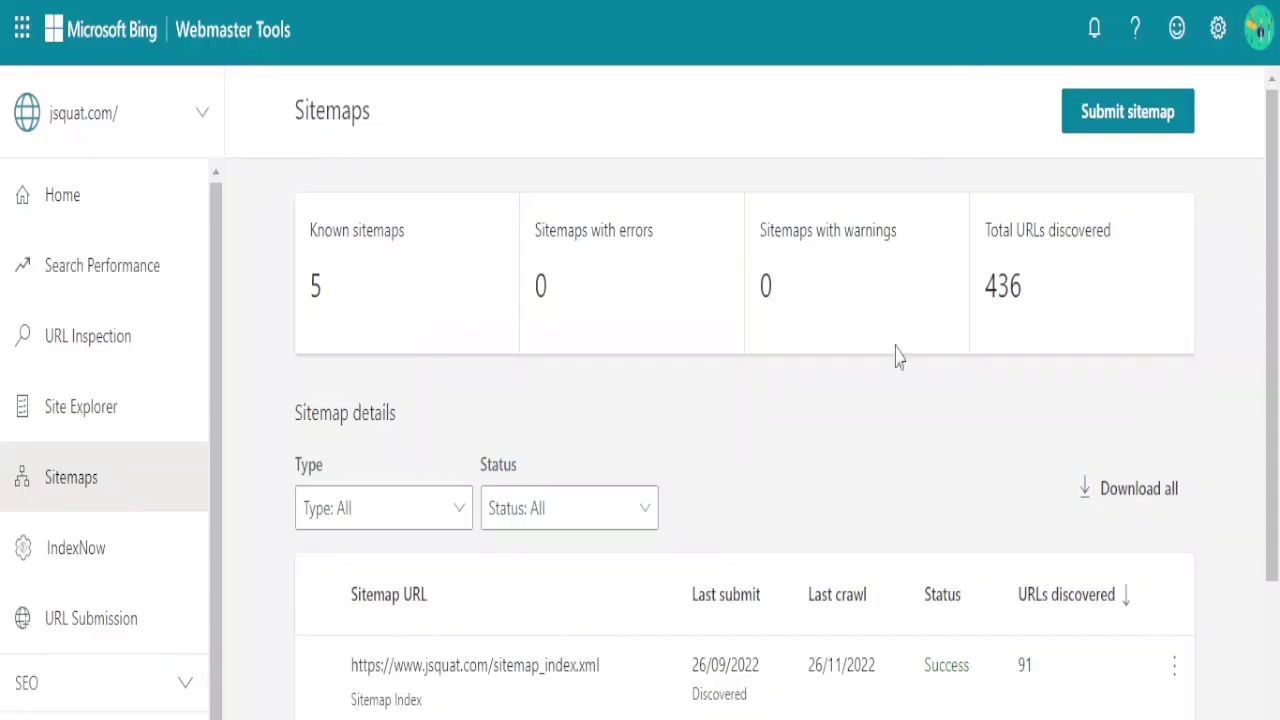
click(1092, 124)
click(646, 400)
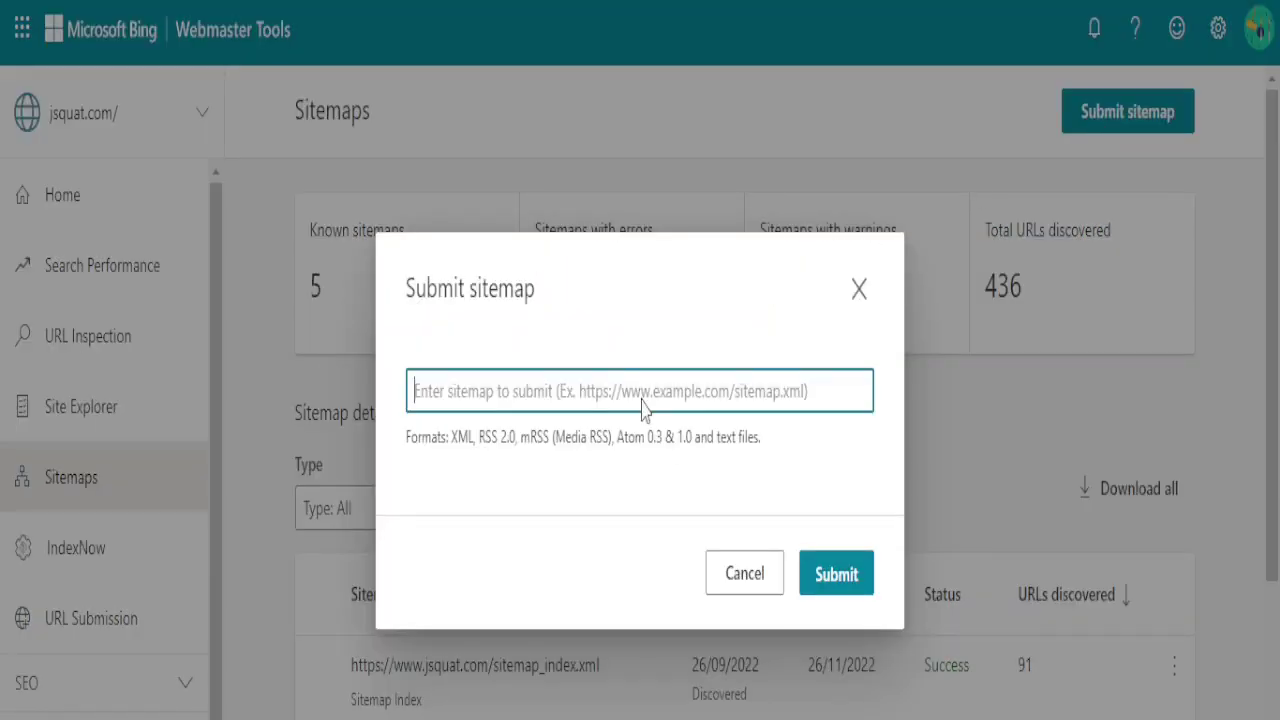
key(ctrl+v)
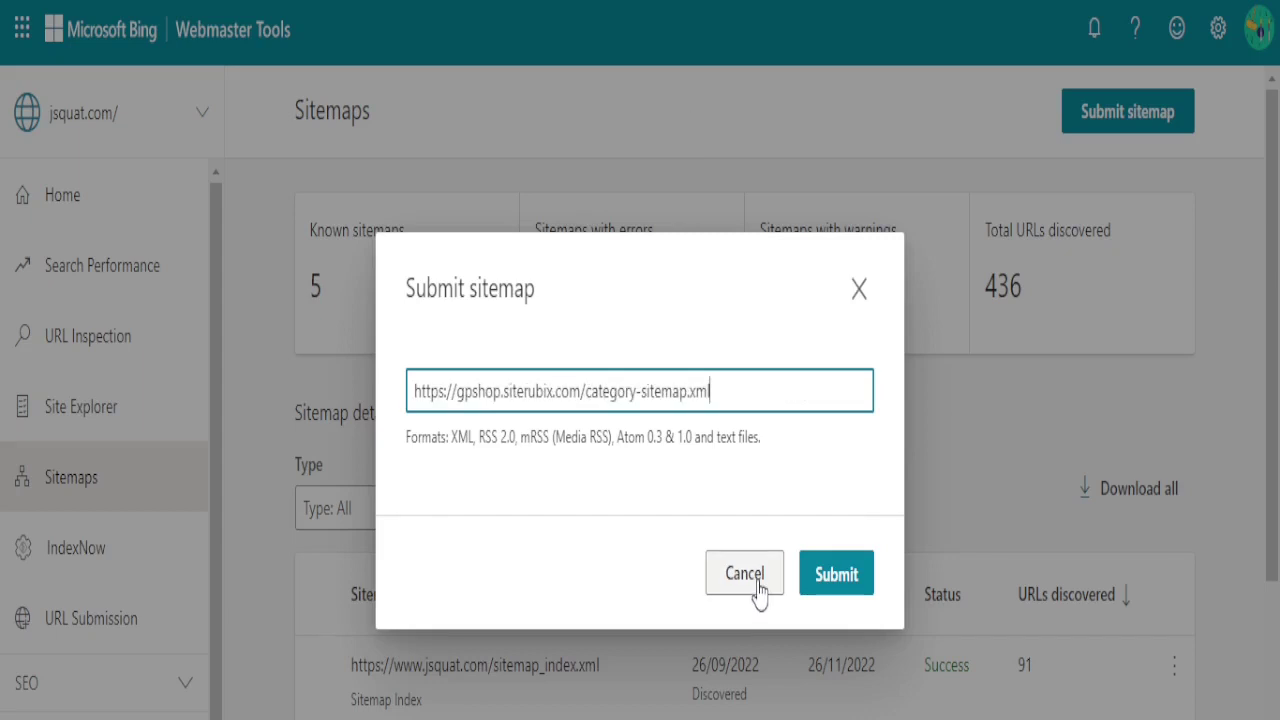
click(744, 573)
scroll(817, 406, down, 3)
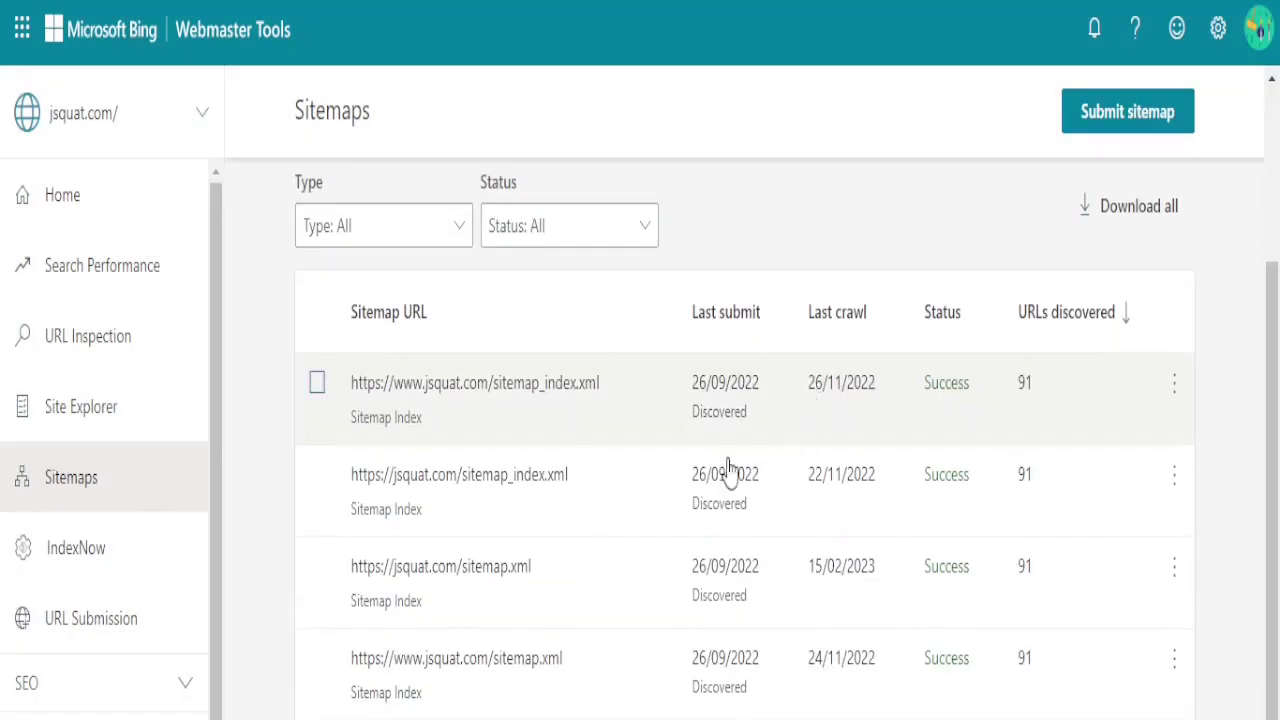
scroll(396, 388, up, 3)
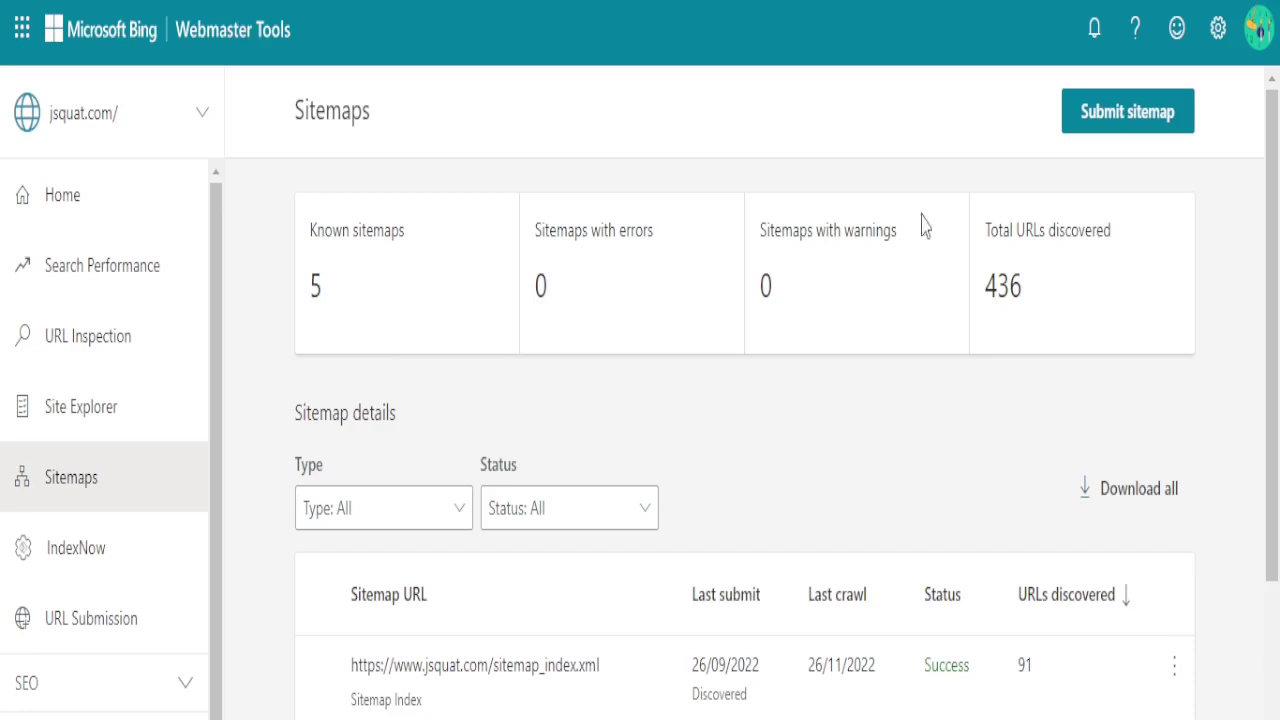
scroll(1064, 400, down, 3)
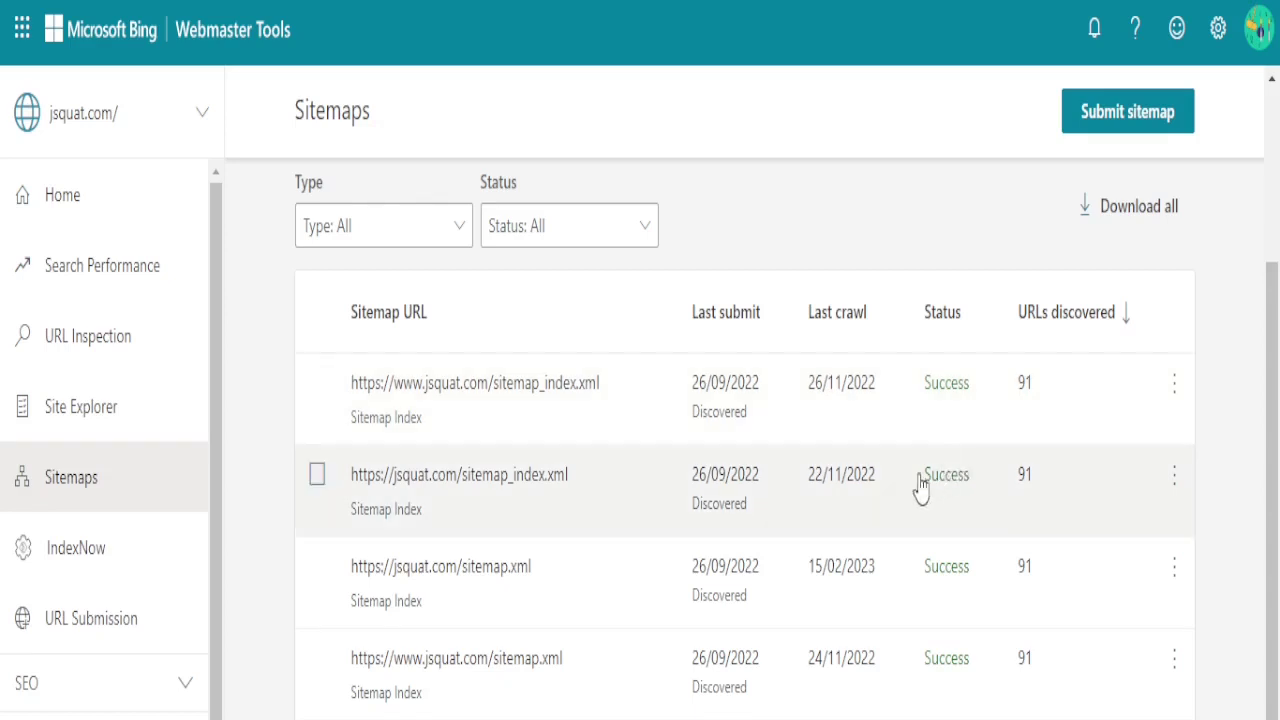
scroll(962, 432, down, 2)
scroll(966, 640, up, 2)
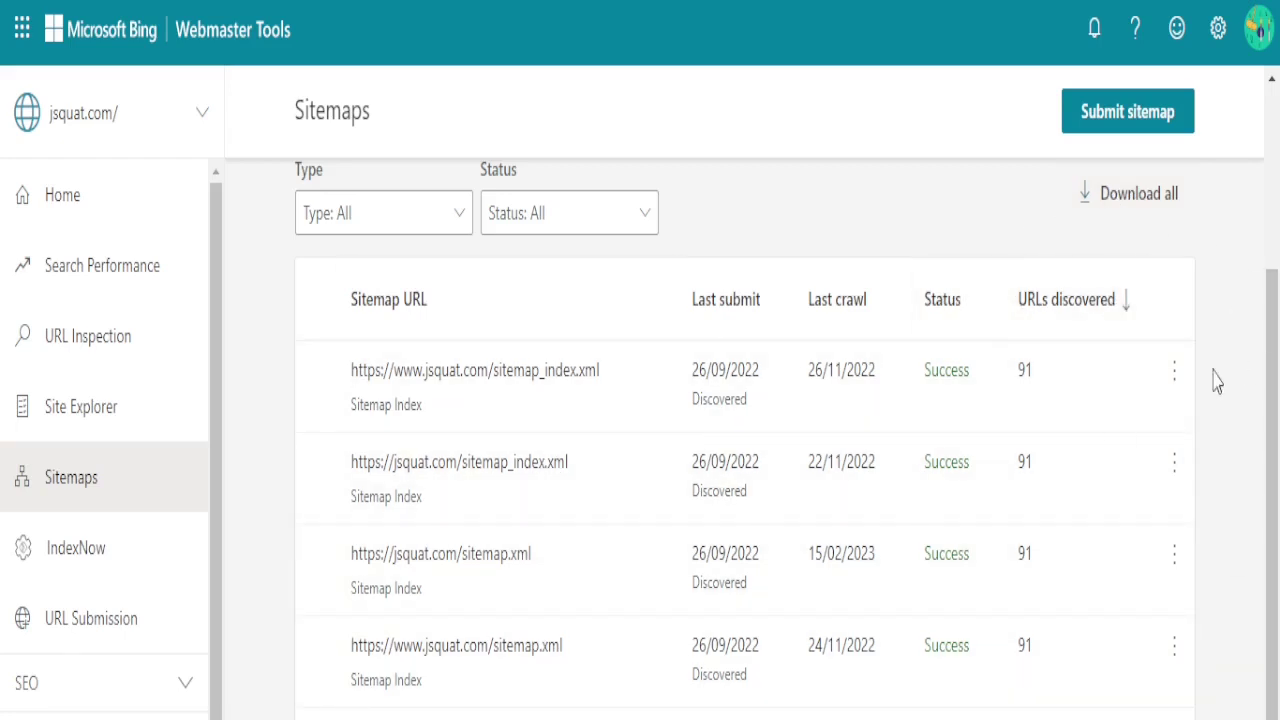
drag(1273, 380, 1275, 200)
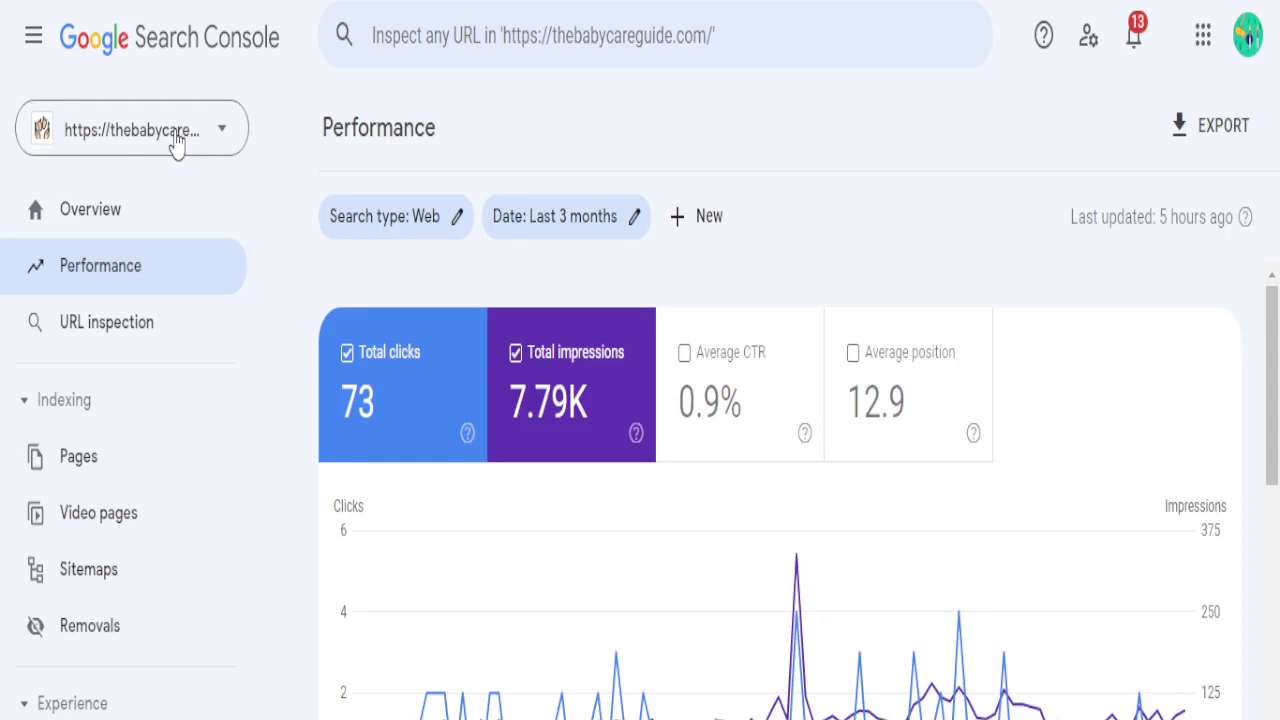
Go to the Sitemaps report under Indexing for thebabycareguide.com
scroll(137, 355, down, 2)
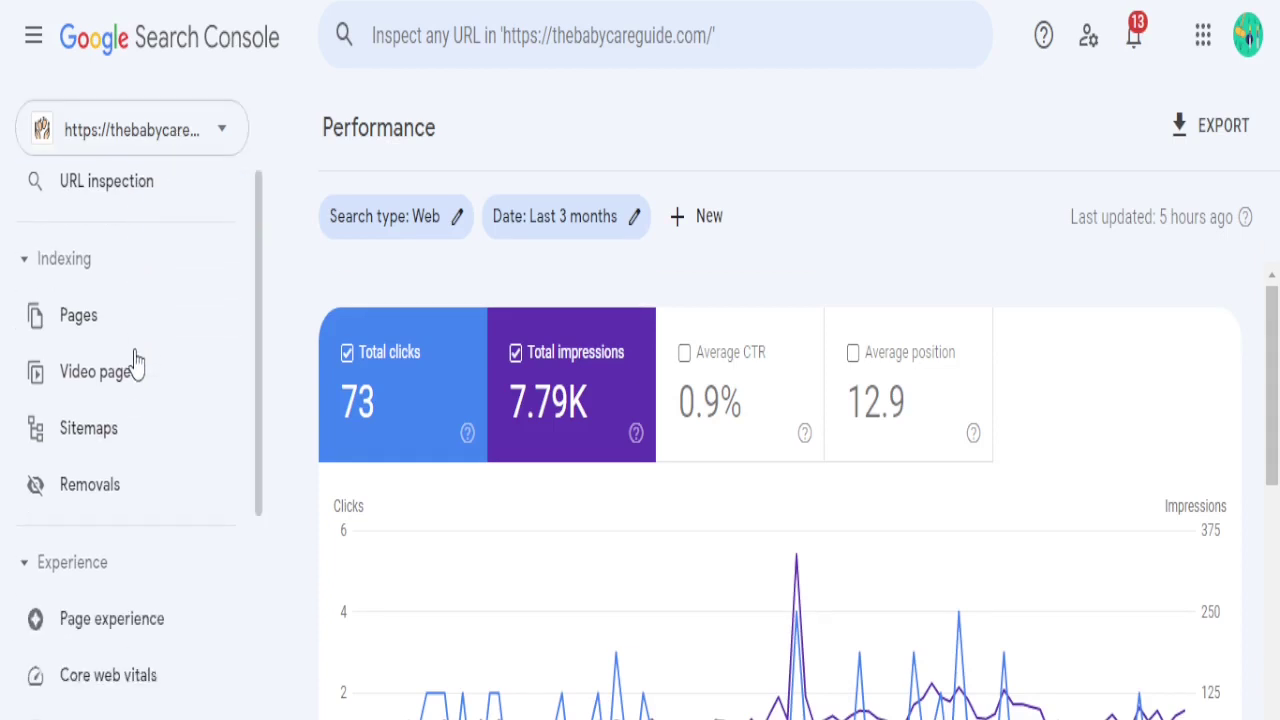
scroll(137, 362, down, 2)
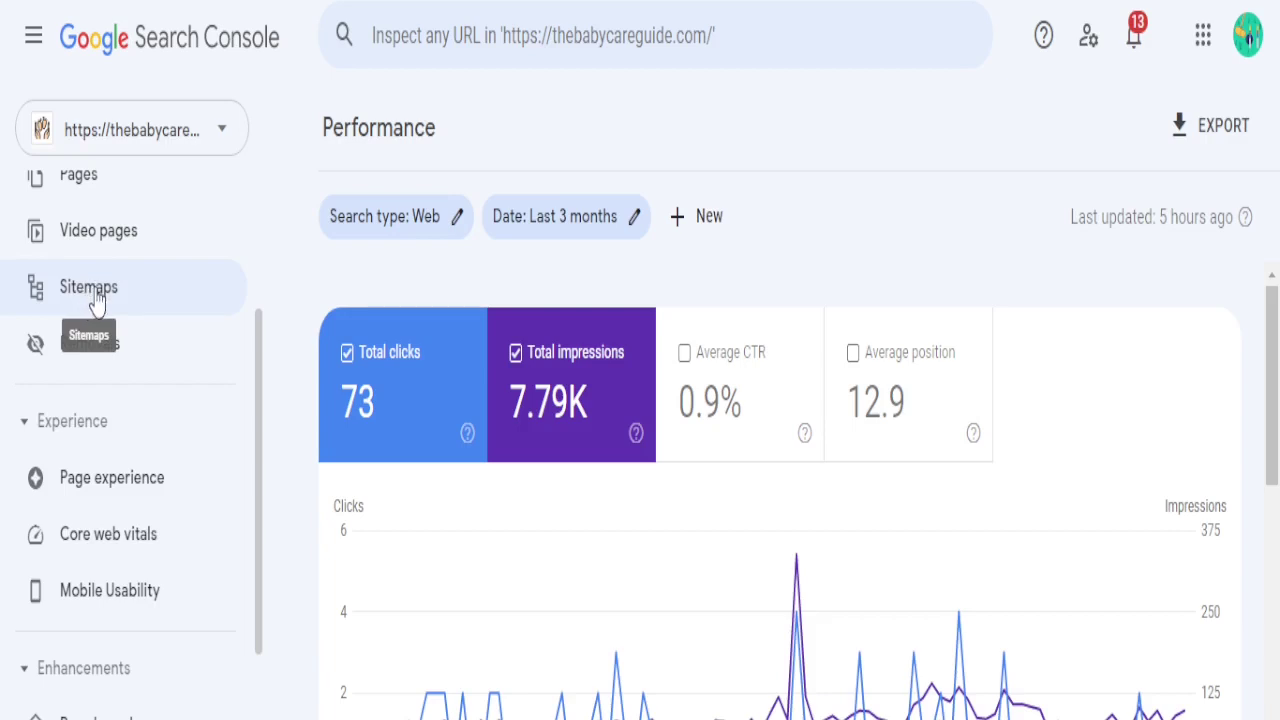
click(94, 294)
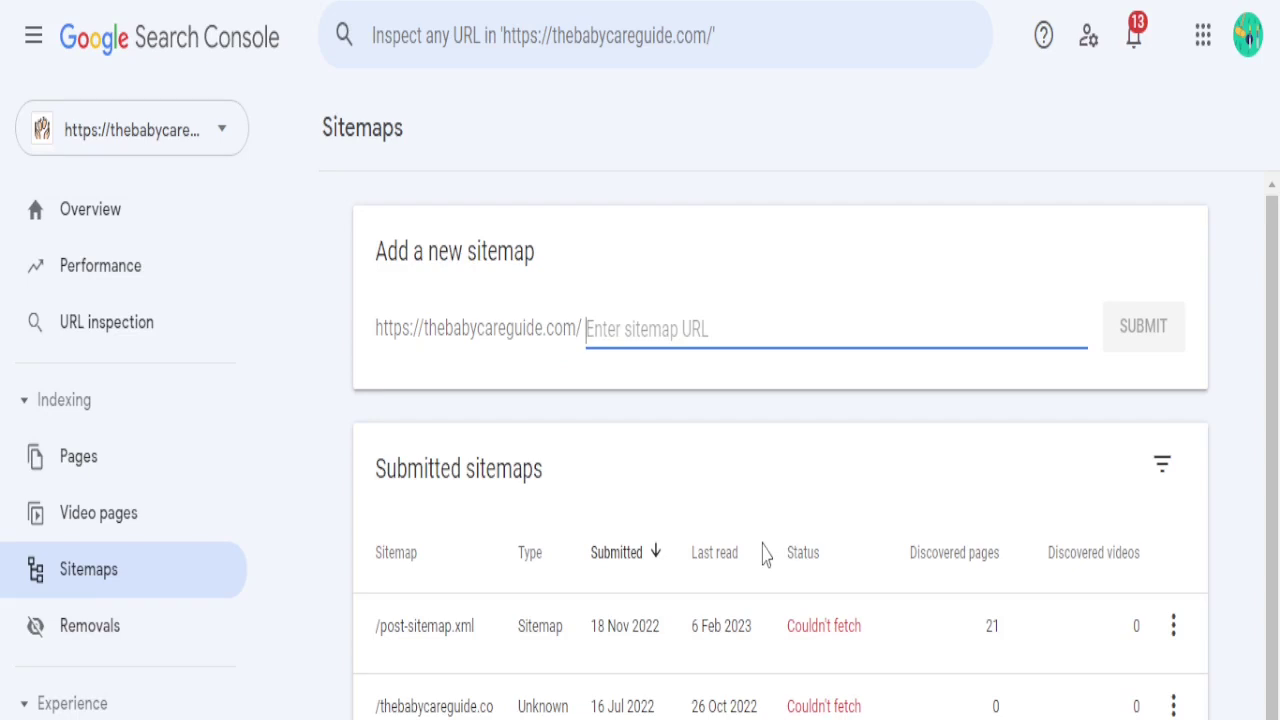
key(ctrl+v)
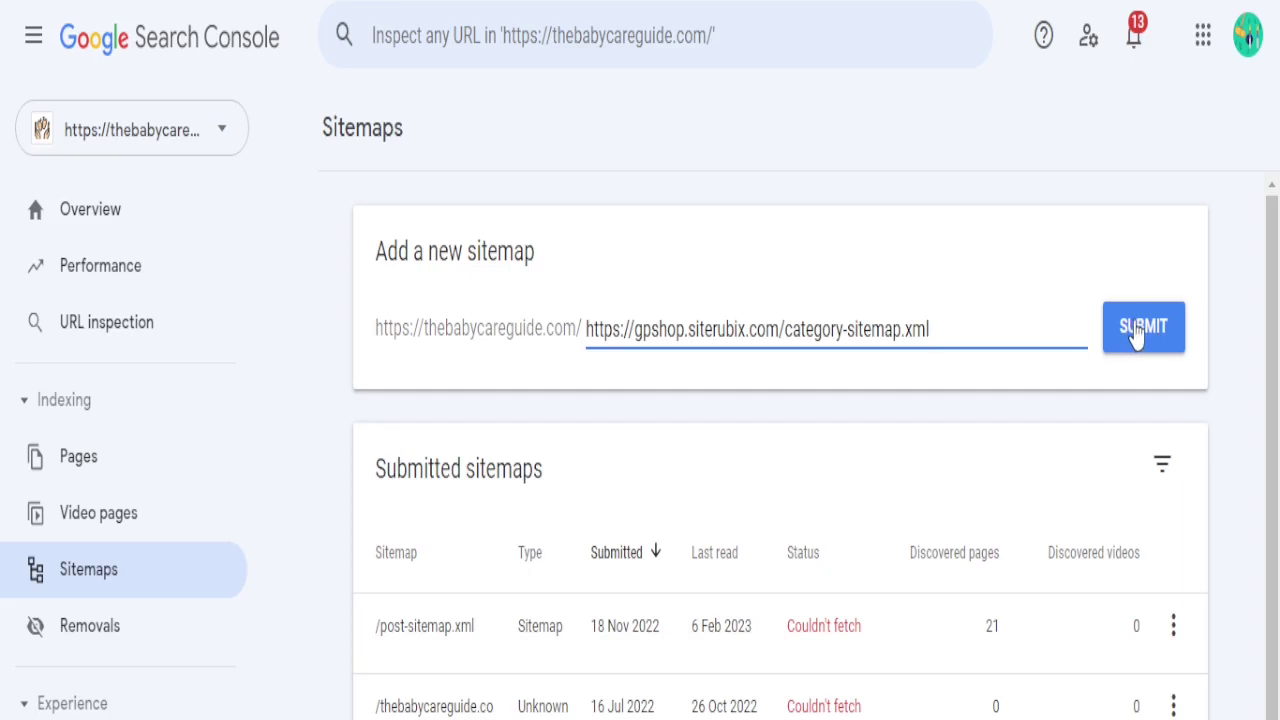
scroll(1137, 350, down, 2)
scroll(1137, 371, up, 2)
scroll(752, 505, down, 2)
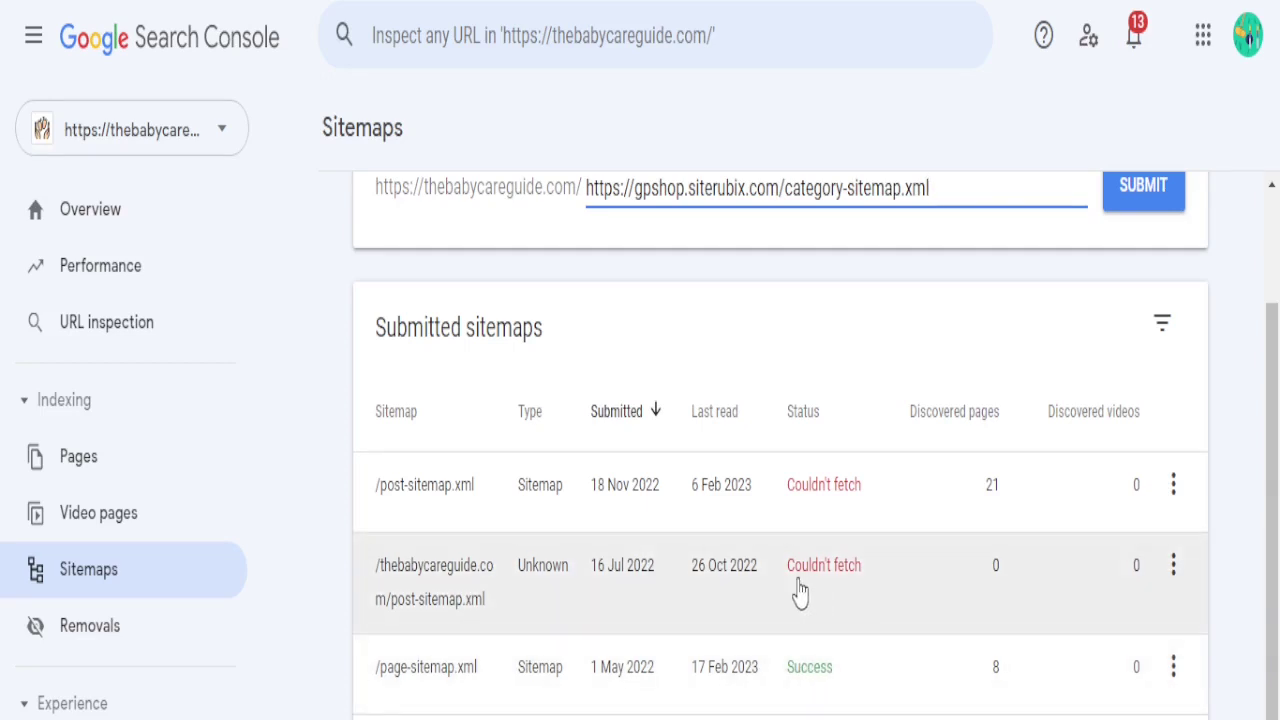
scroll(823, 591, up, 2)
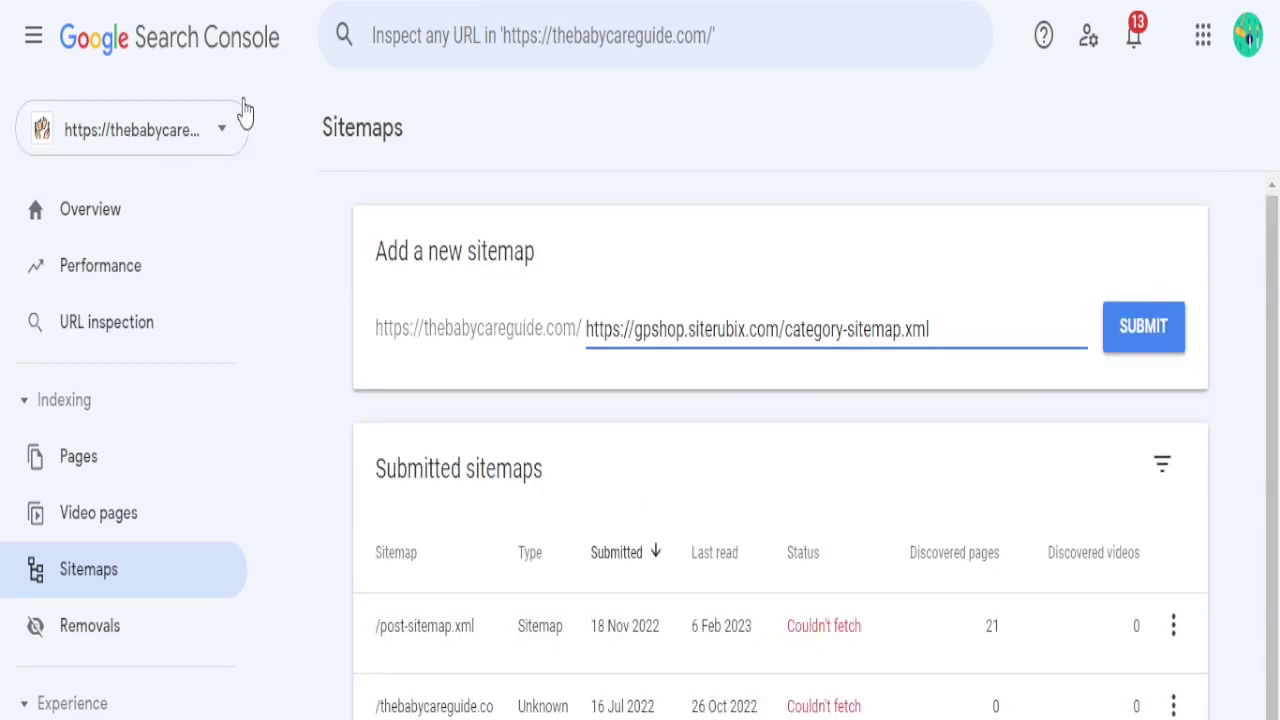